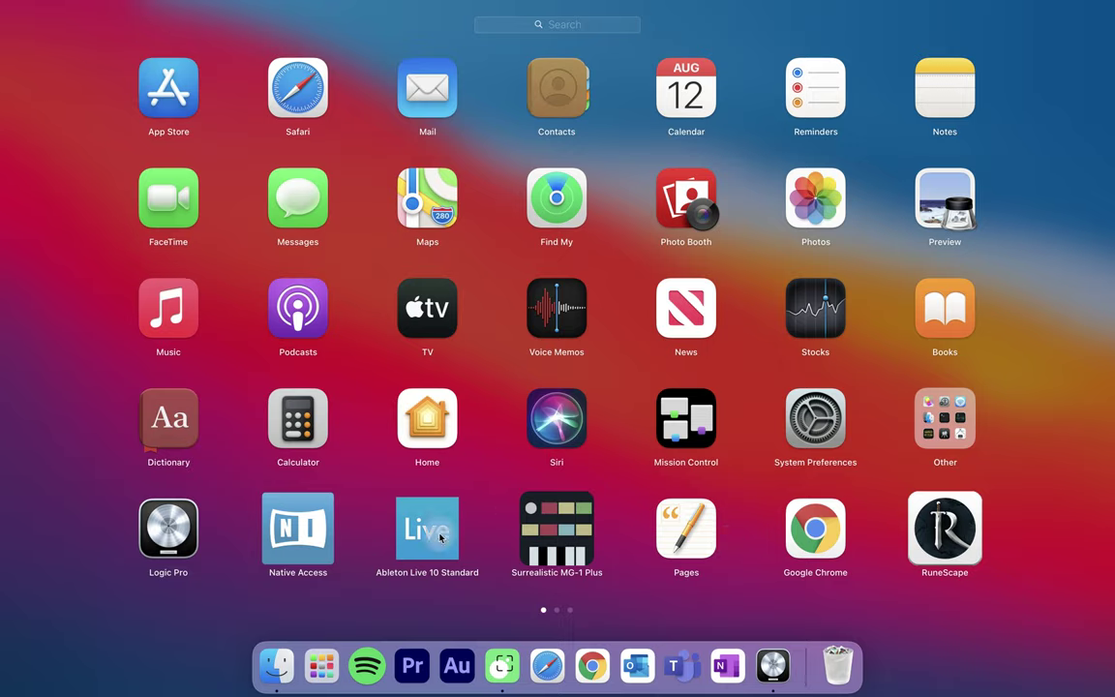
- Swipe through Launchpad's pages of installed apps
scroll(463, 443, "right", 10)
- Add Ableton Live 10 Standard to the Dock right after Spotify
scroll(481, 455, "left", 10)
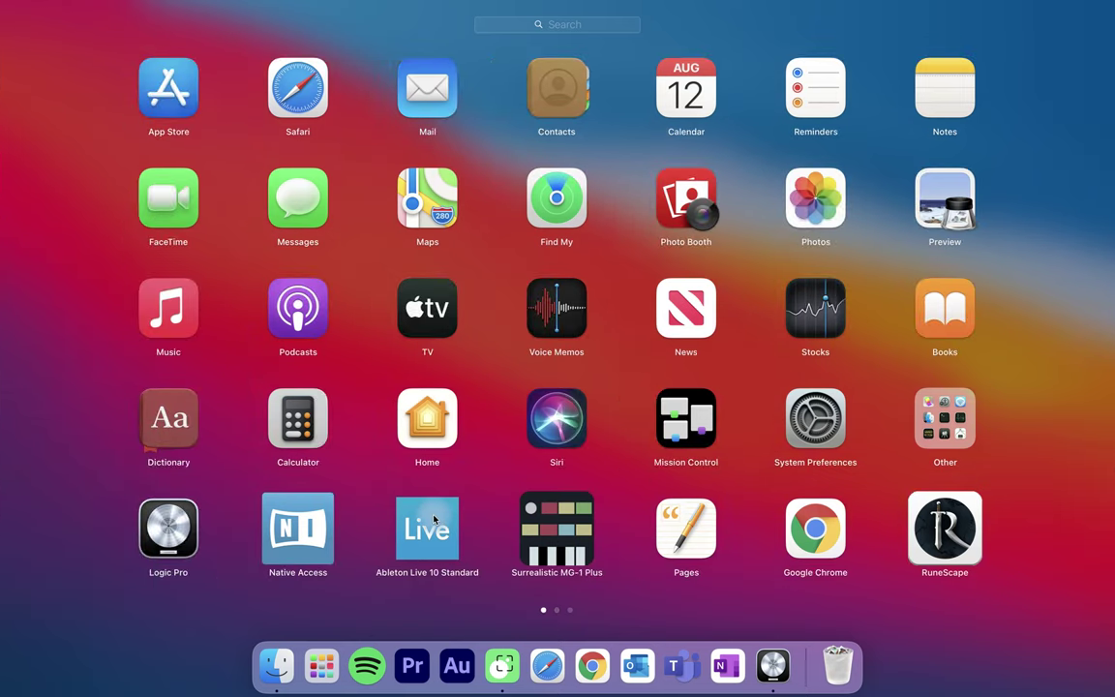
left_click_drag(436, 524, 547, 668)
left_click_drag(422, 544, 386, 670)
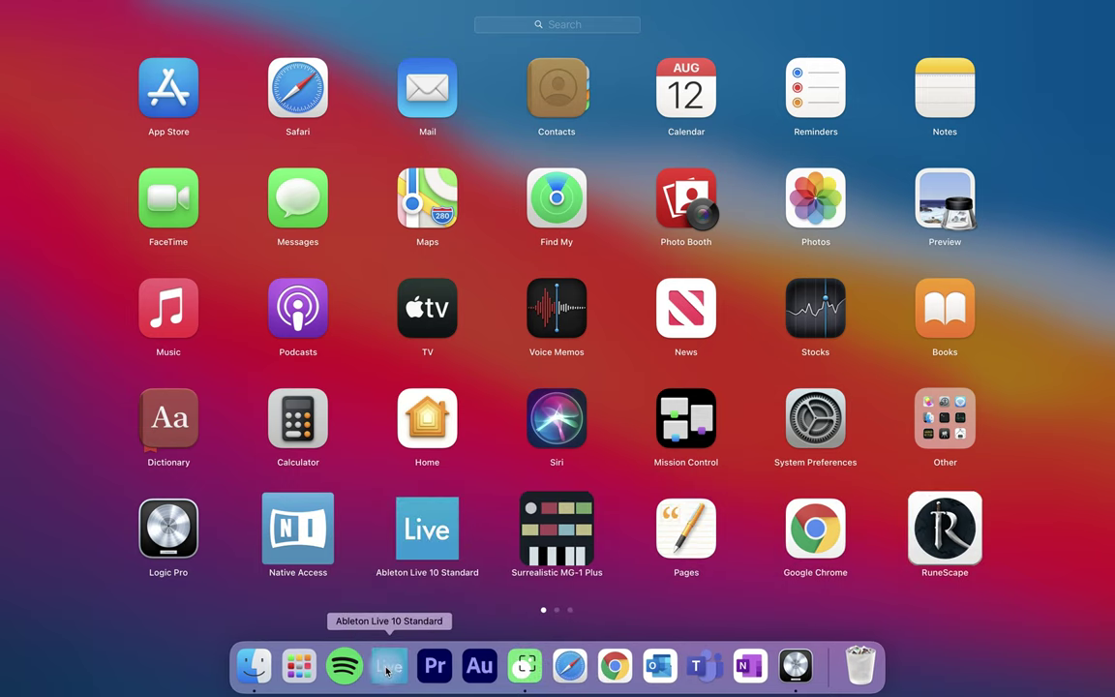
- Add Surrealistic MG-1 Plus to the Dock and close Launchpad
left_click_drag(569, 539, 659, 668)
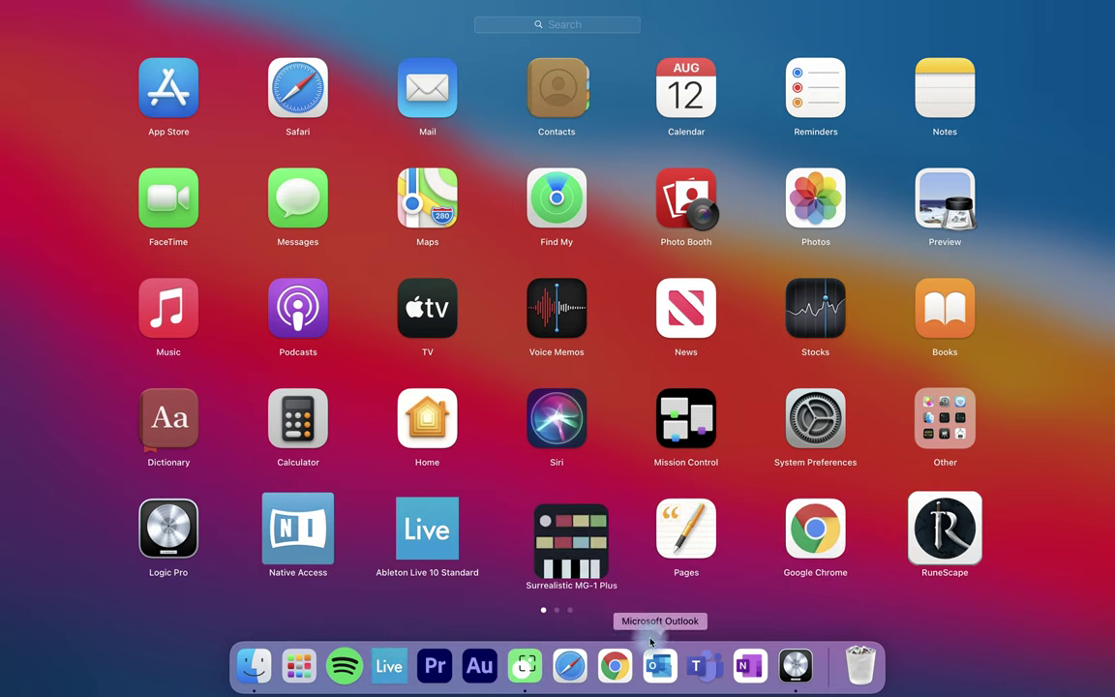
left_click_drag(559, 539, 594, 678)
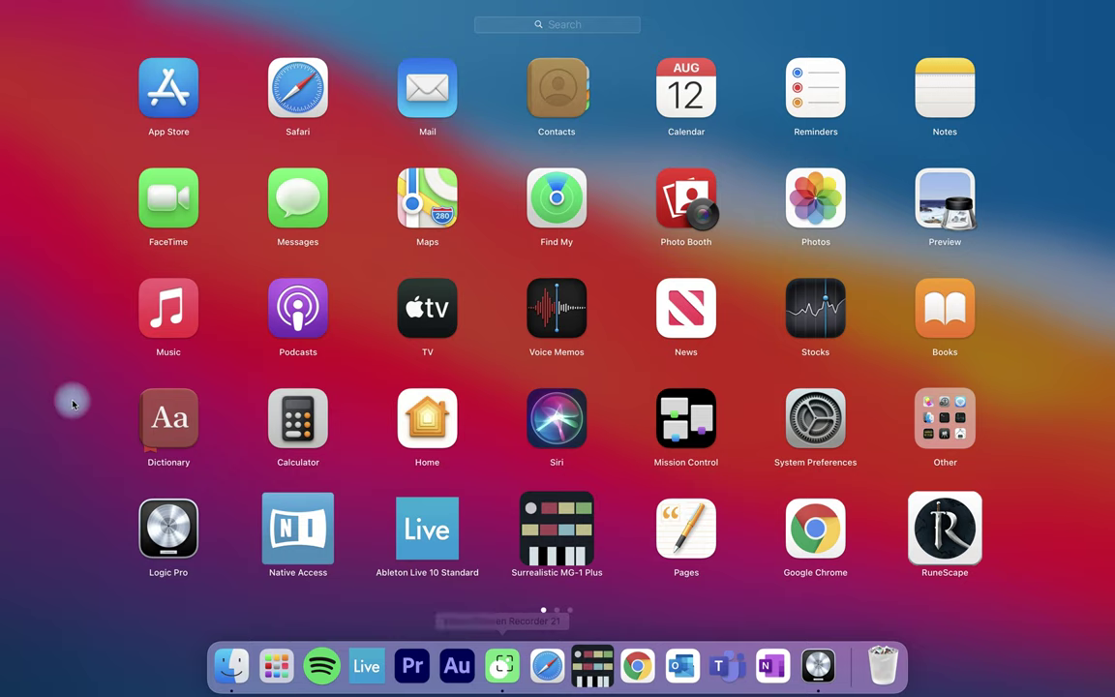
left_click(261, 670)
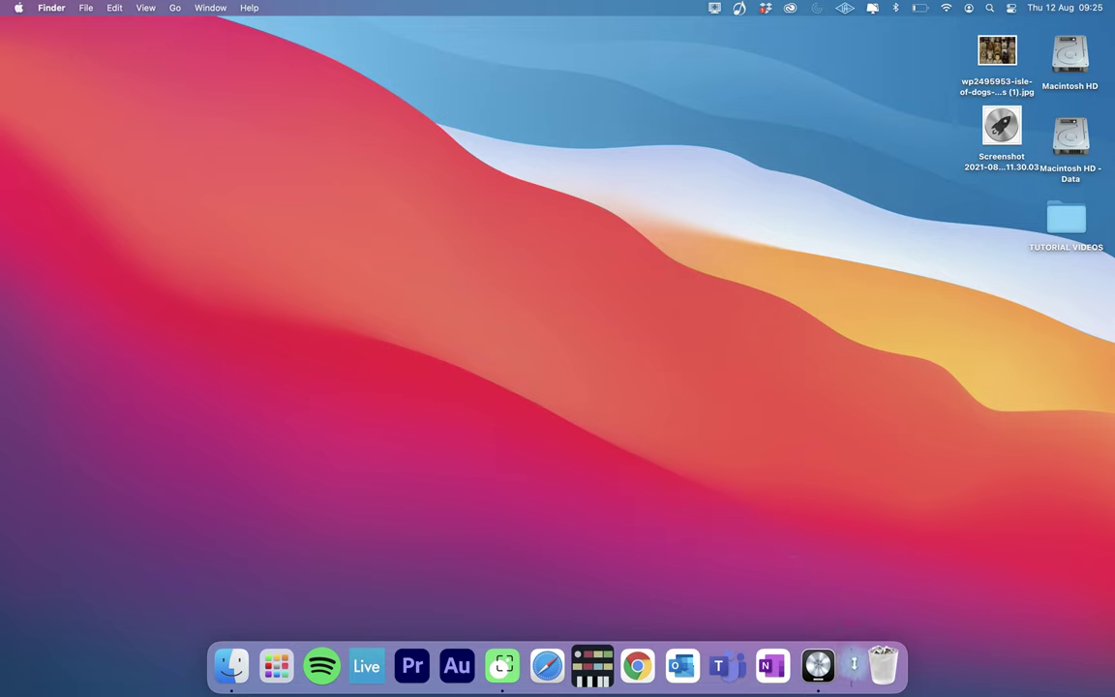
right_click(853, 664)
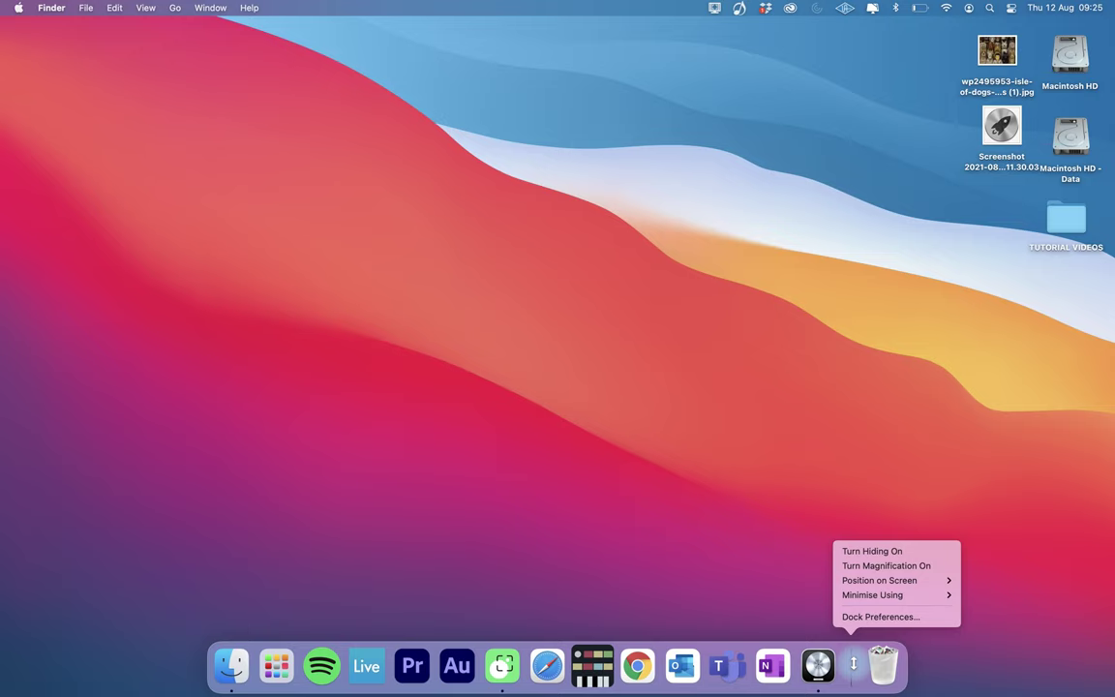
mouse_move(895, 581)
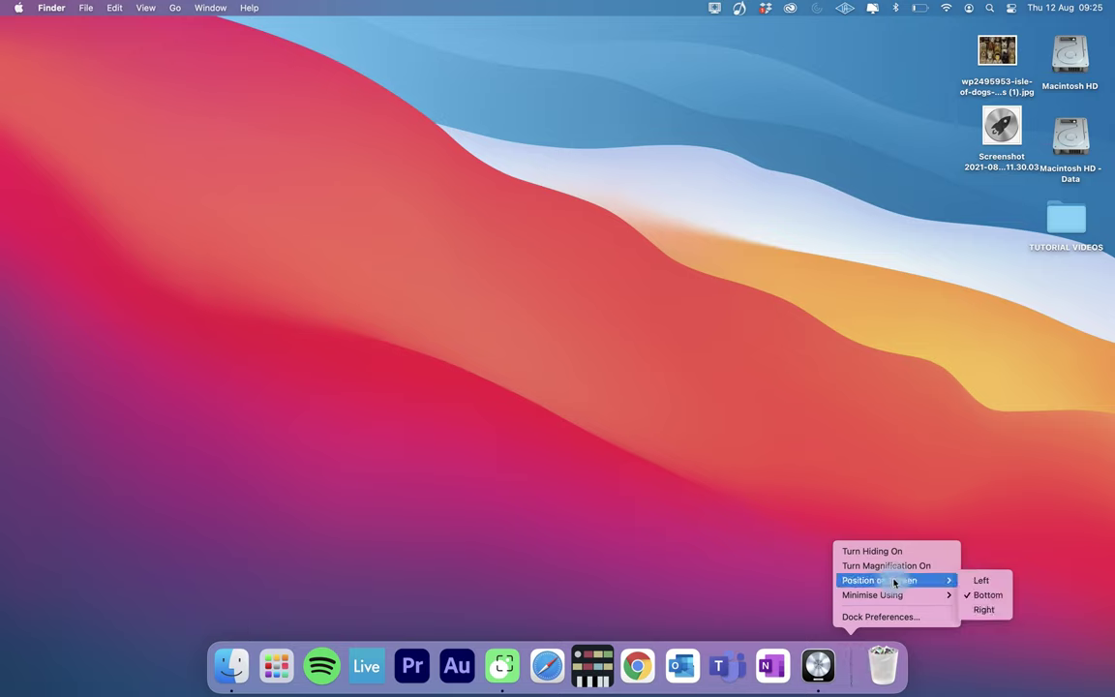
left_click(984, 580)
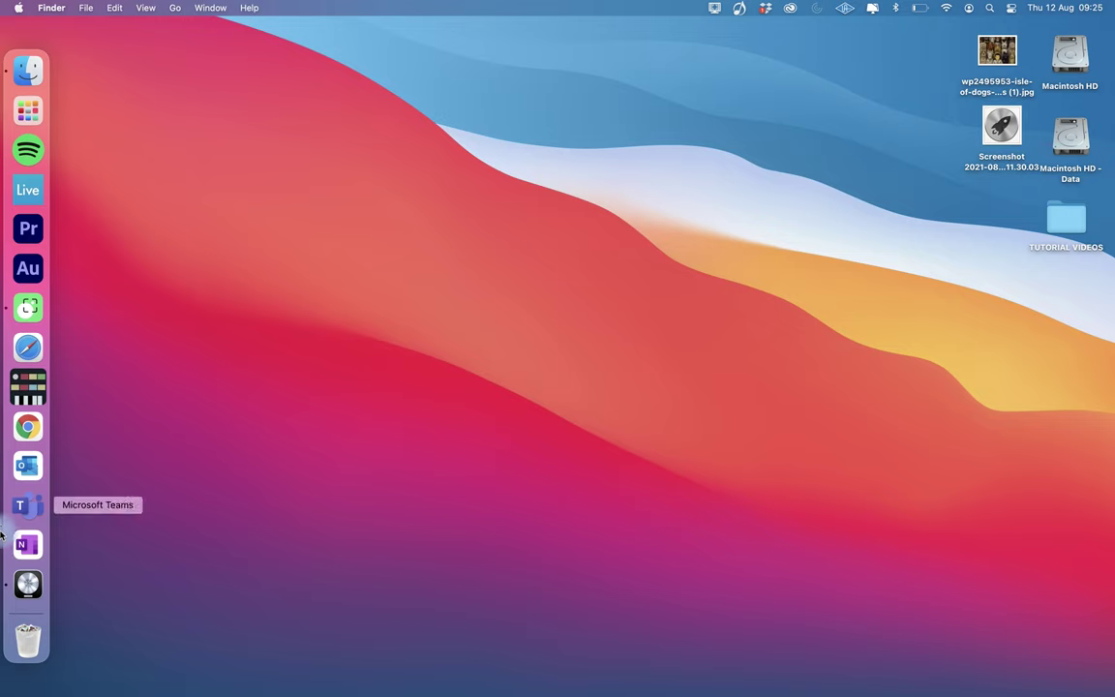
right_click(28, 612)
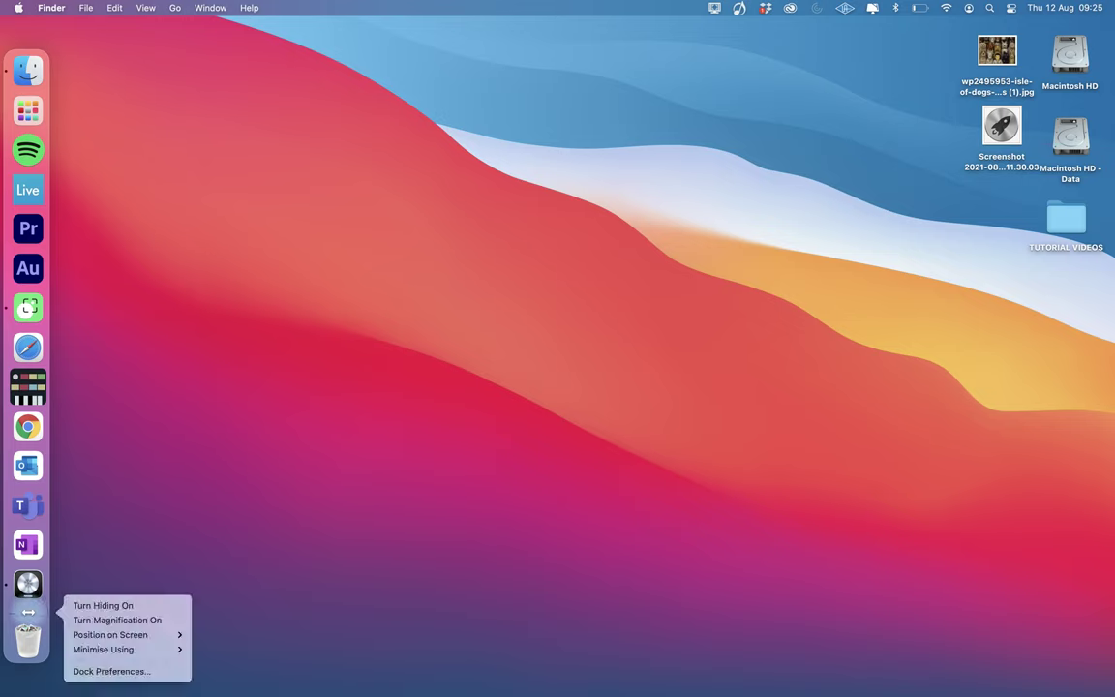
mouse_move(155, 635)
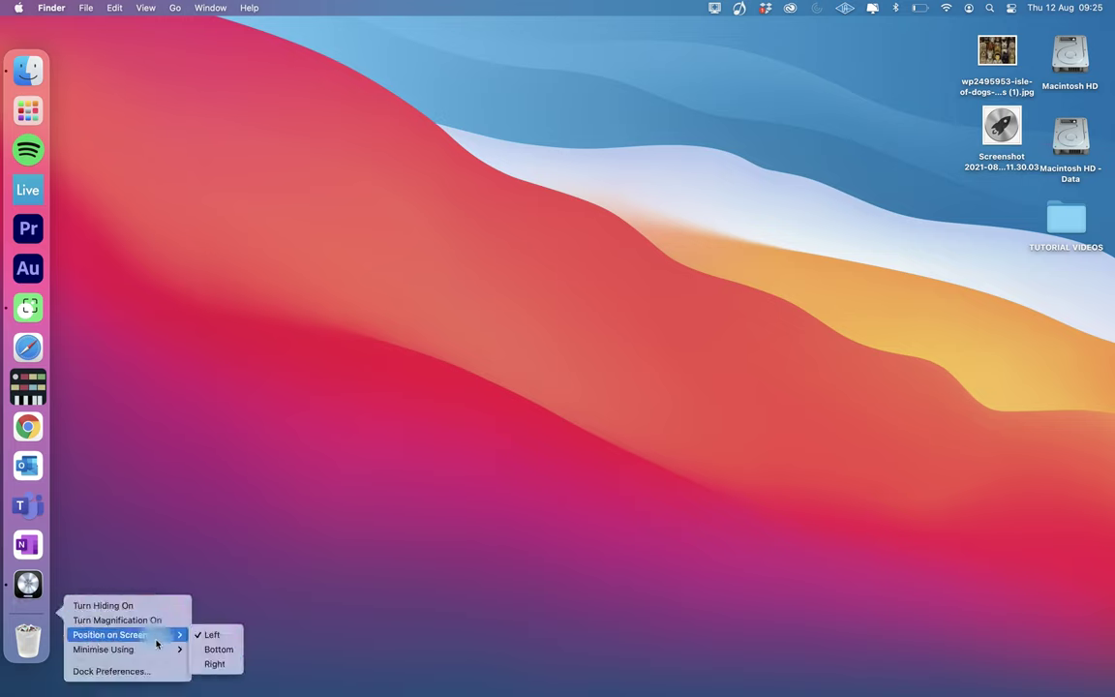
left_click(220, 665)
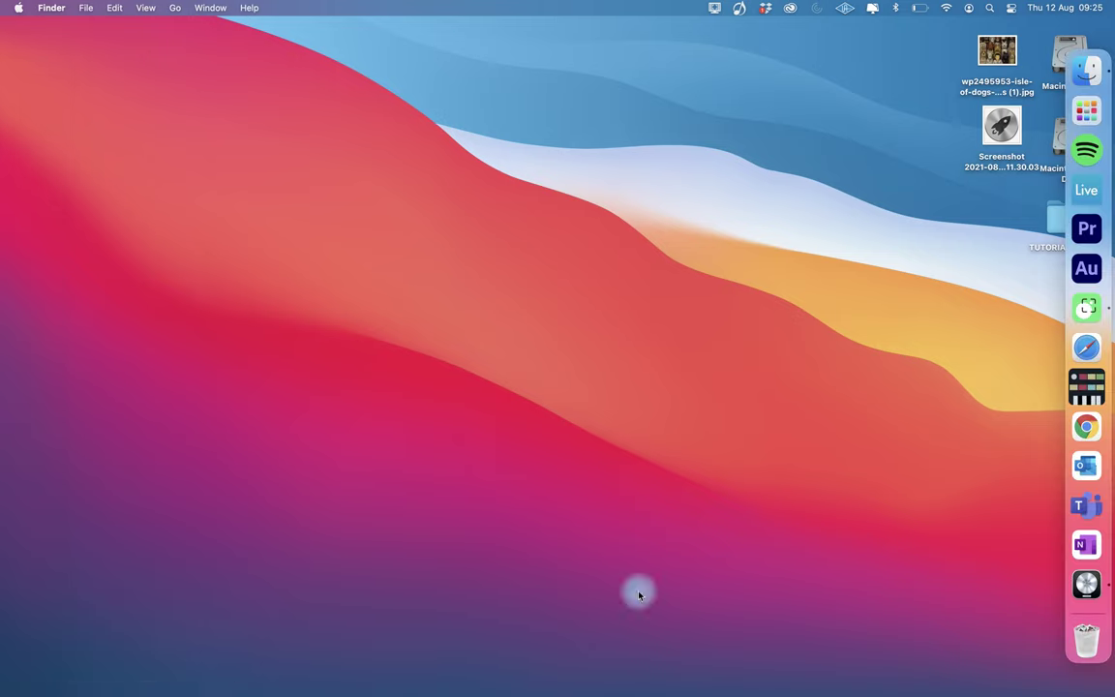
right_click(1095, 614)
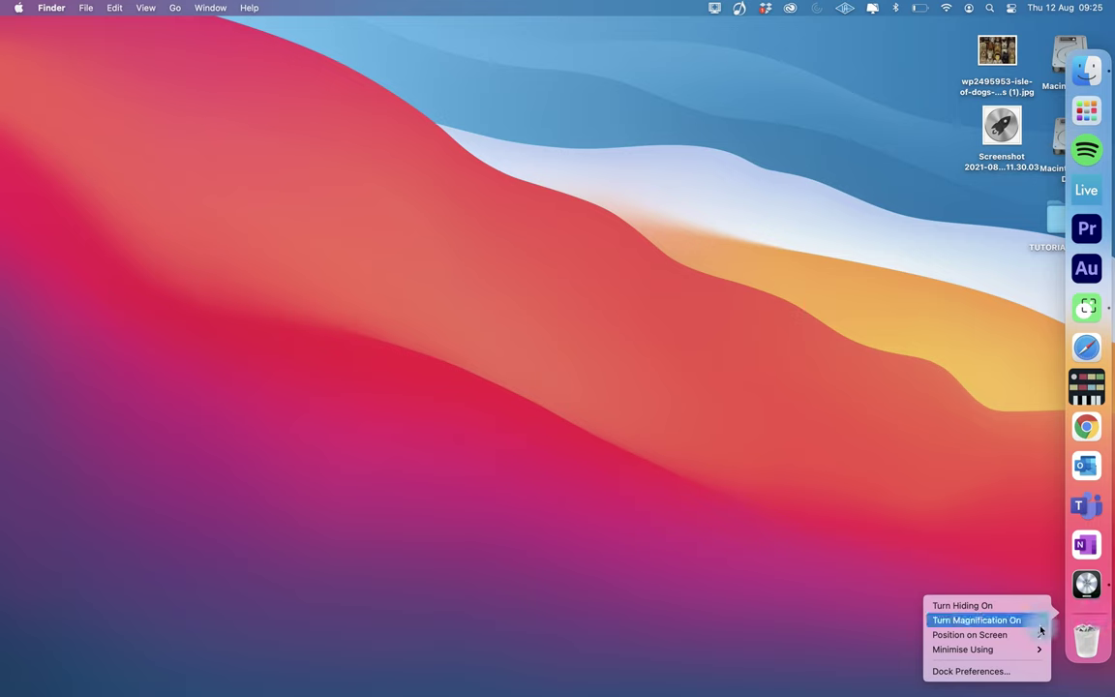
mouse_move(977, 635)
left_click(898, 649)
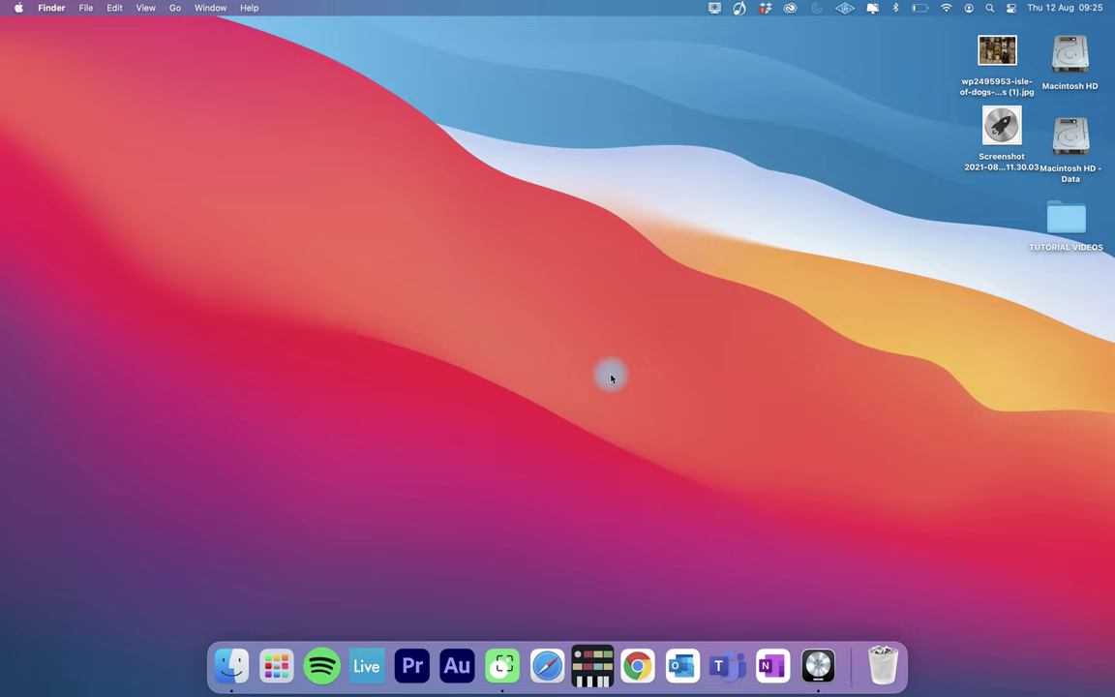
- Turn on automatic Dock hiding and move the Dock to the left screen edge
right_click(851, 665)
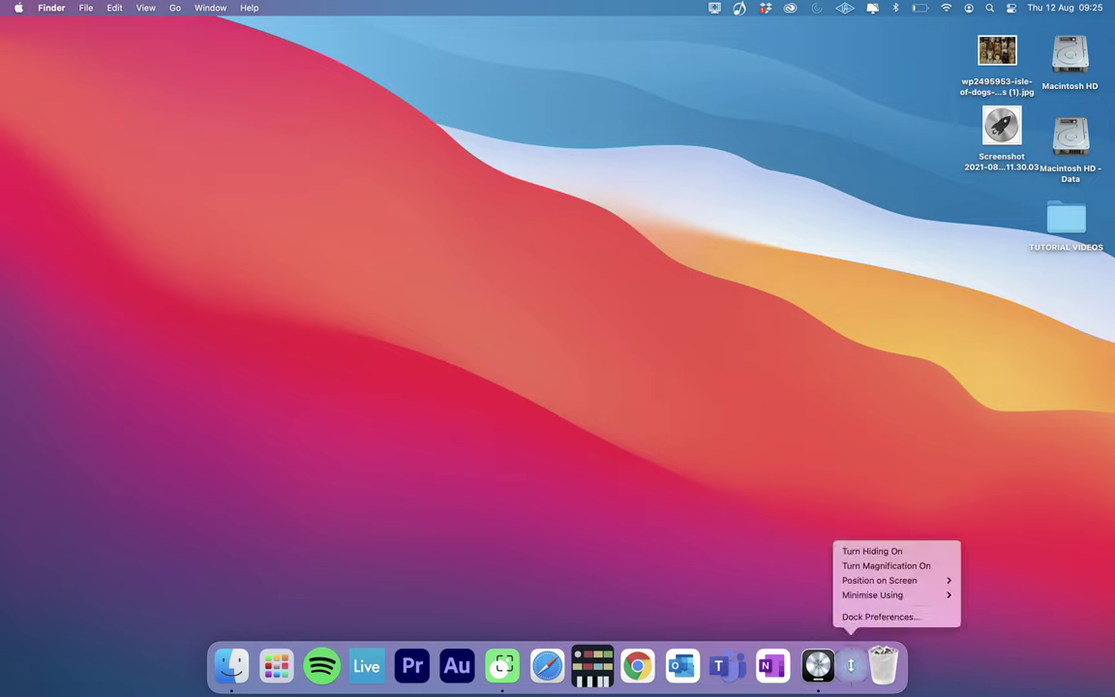
left_click(885, 553)
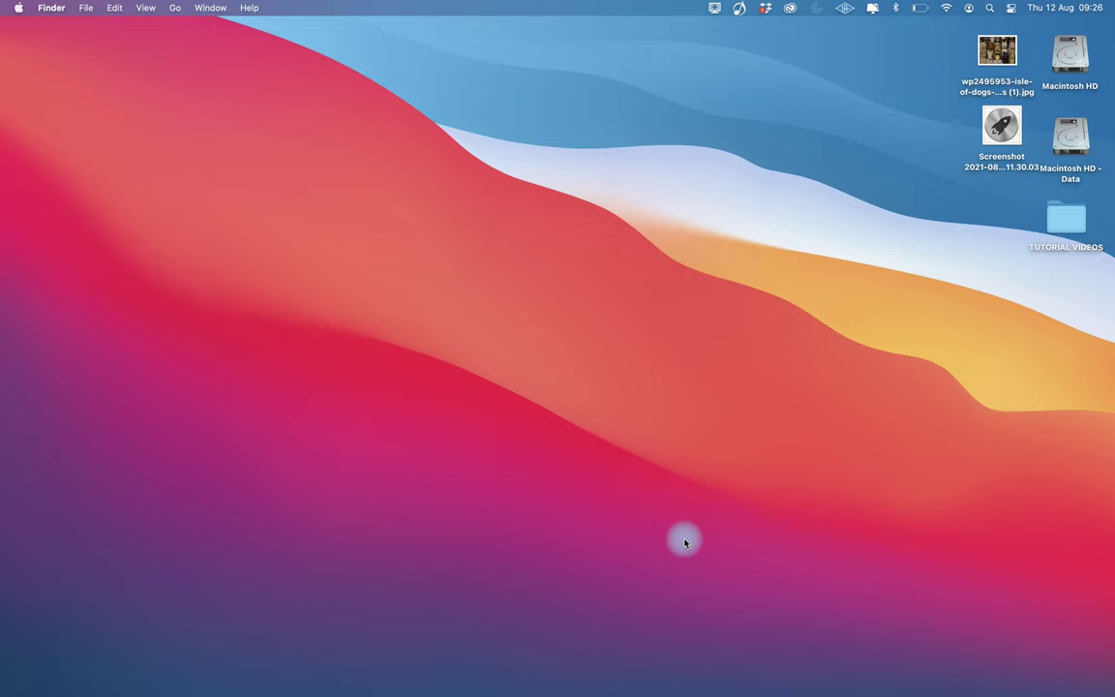
mouse_move(678, 689)
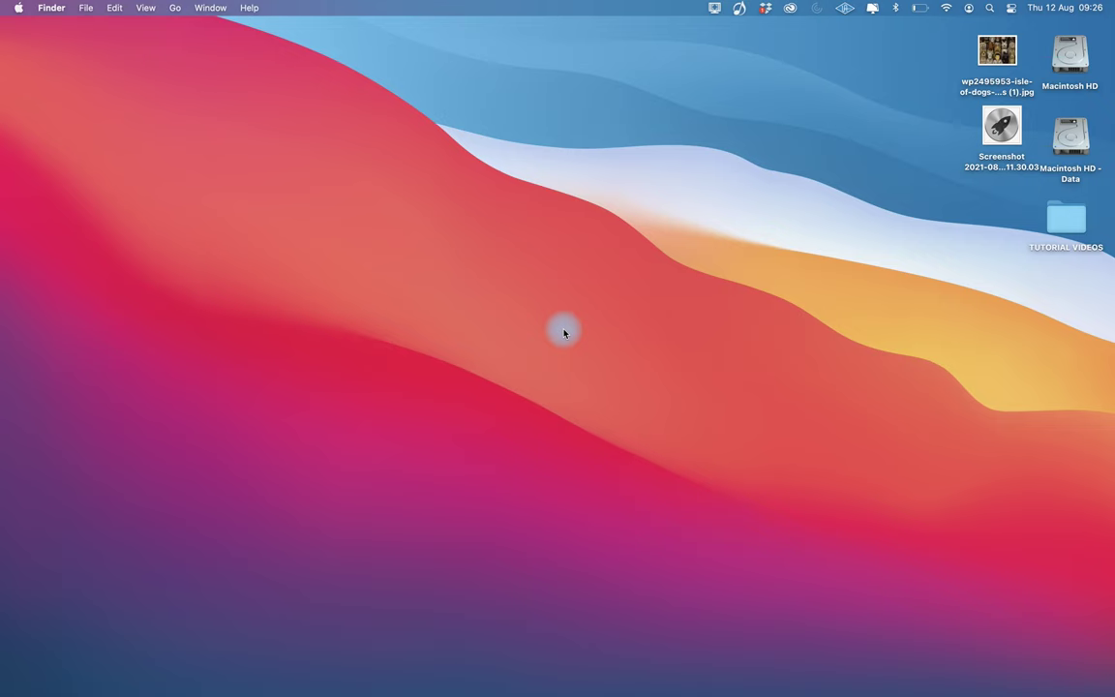
mouse_move(718, 689)
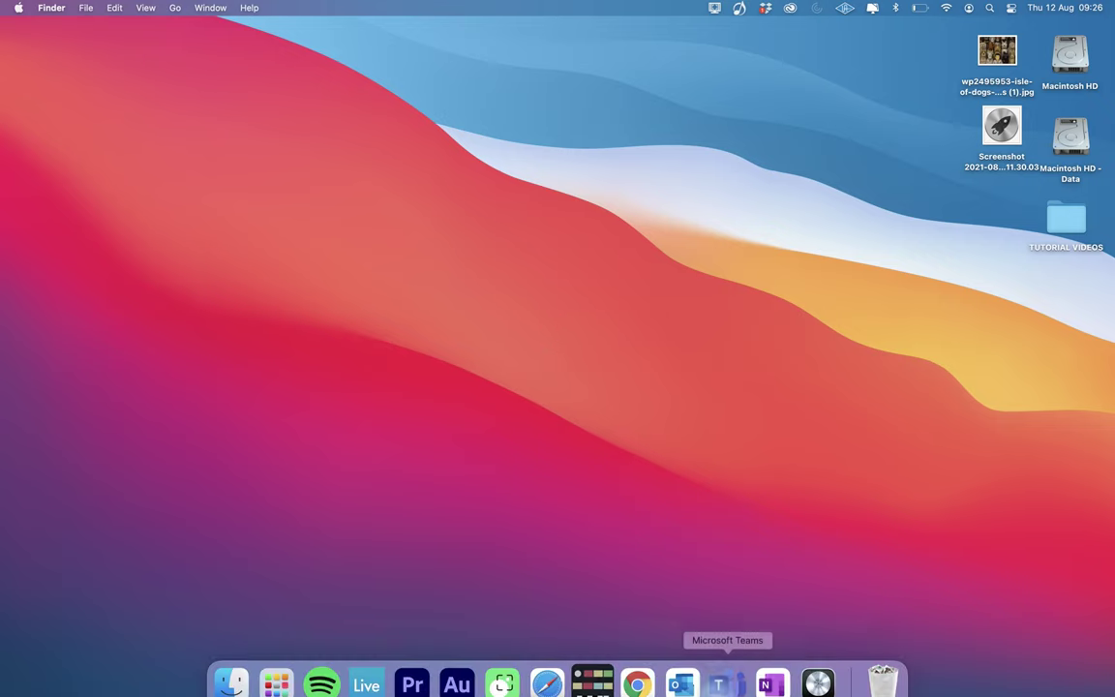
right_click(849, 666)
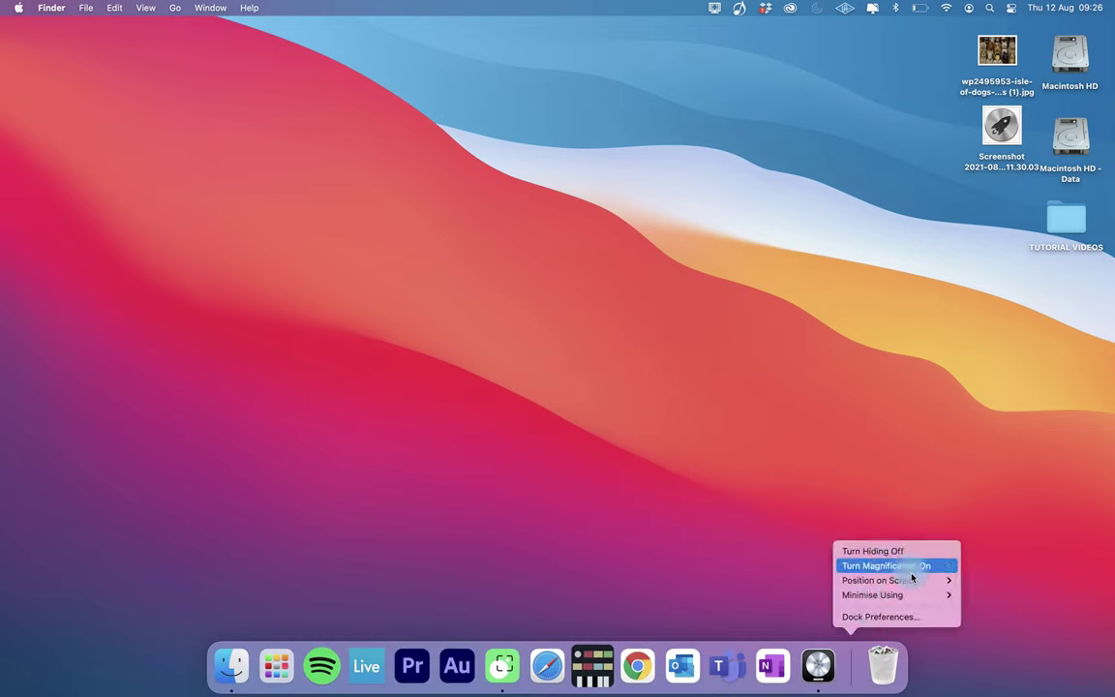
mouse_move(930, 579)
left_click(973, 579)
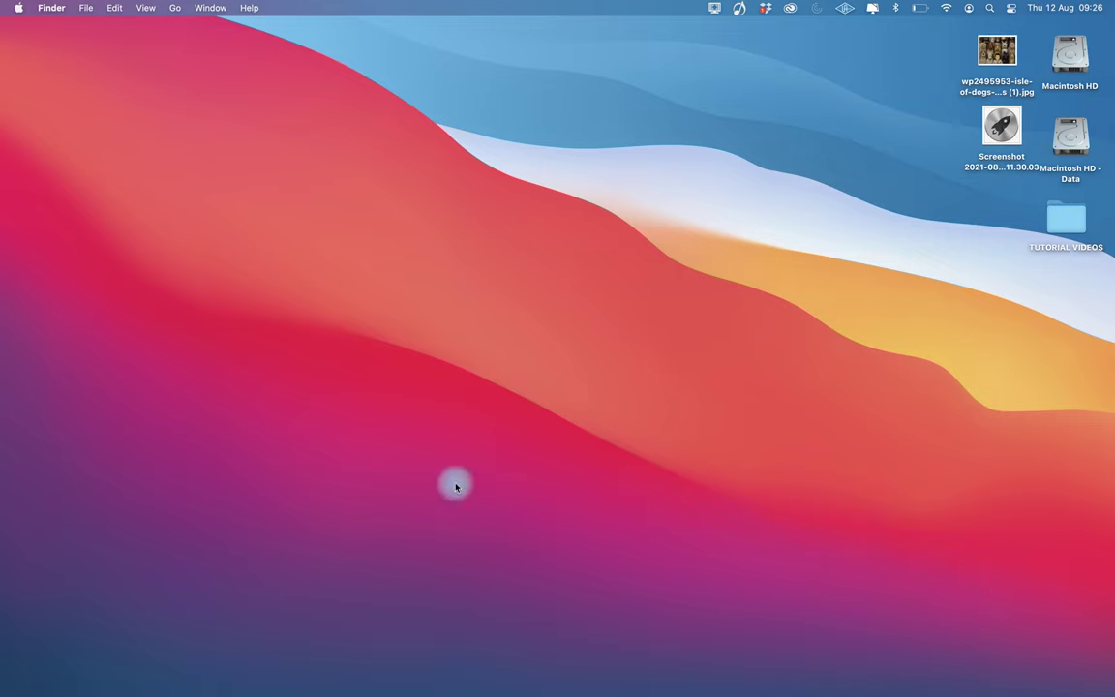
- Reveal the hidden Dock and bring up its context menu again
mouse_move(3, 314)
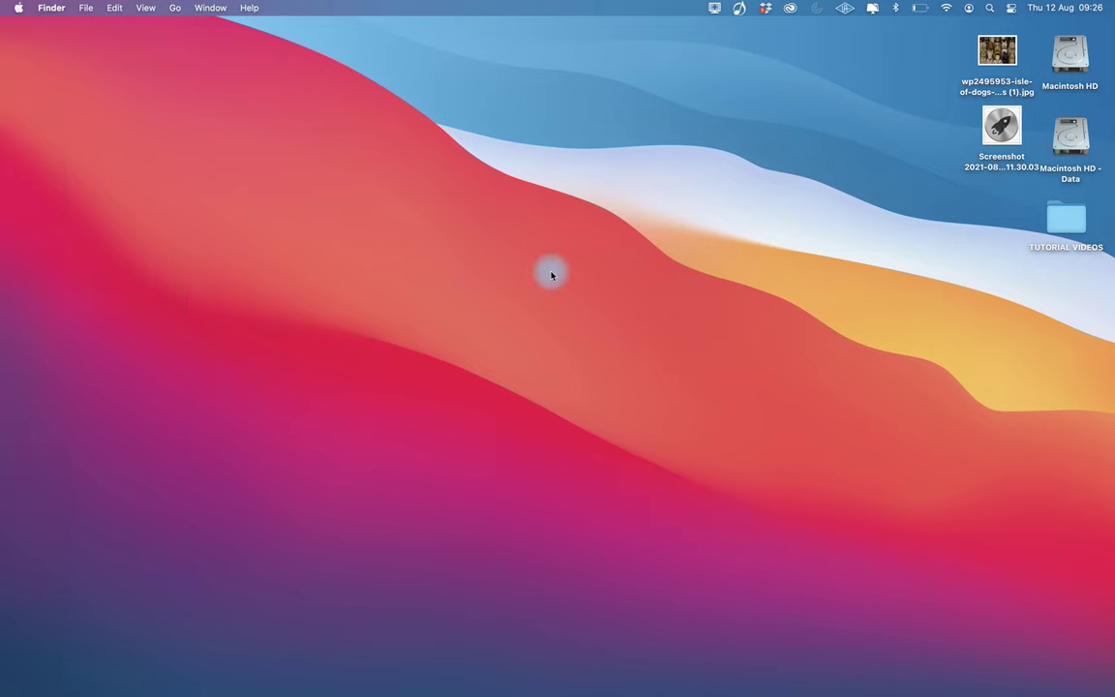
mouse_move(816, 677)
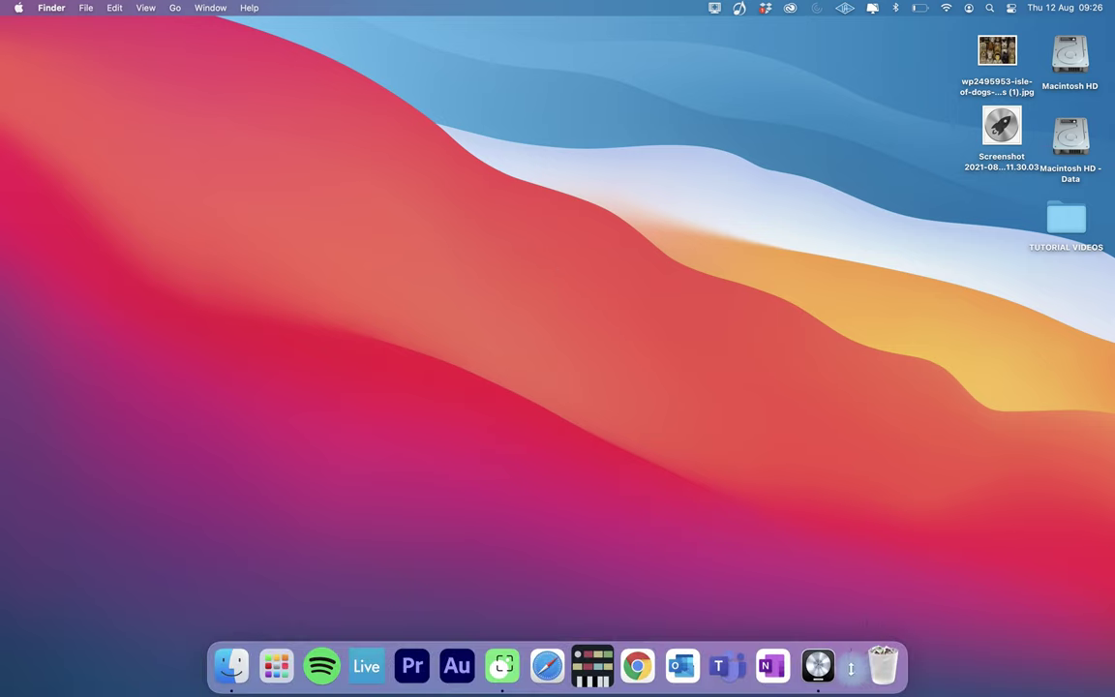
right_click(852, 668)
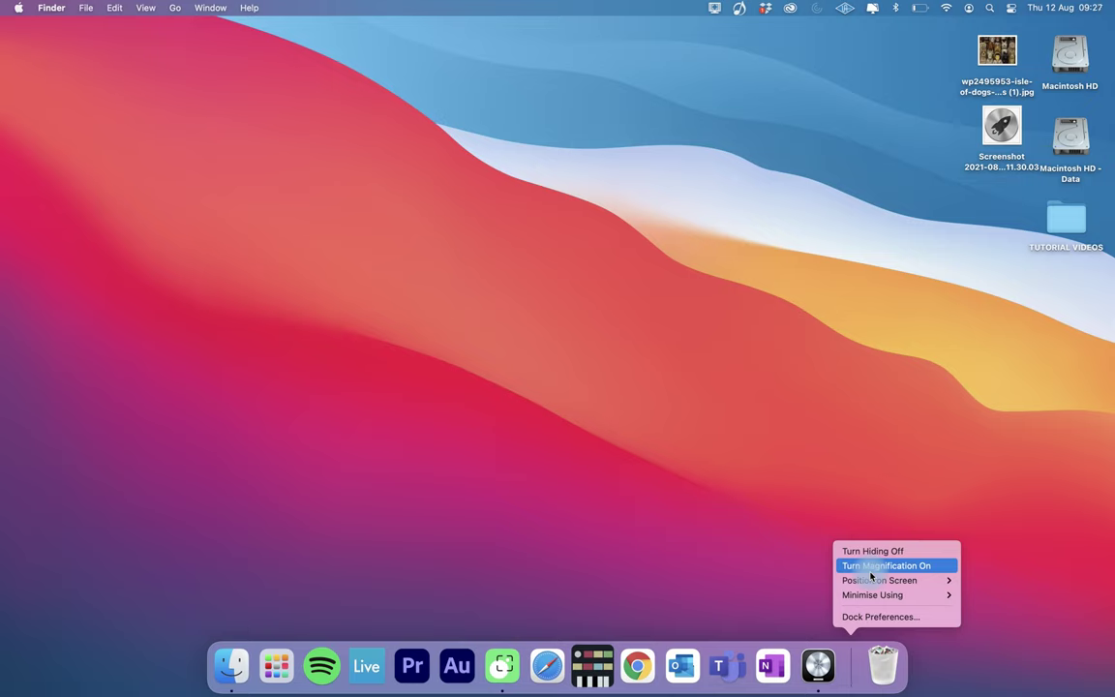
- Choose Turn Magnification On in the Dock's context menu
left_click(870, 566)
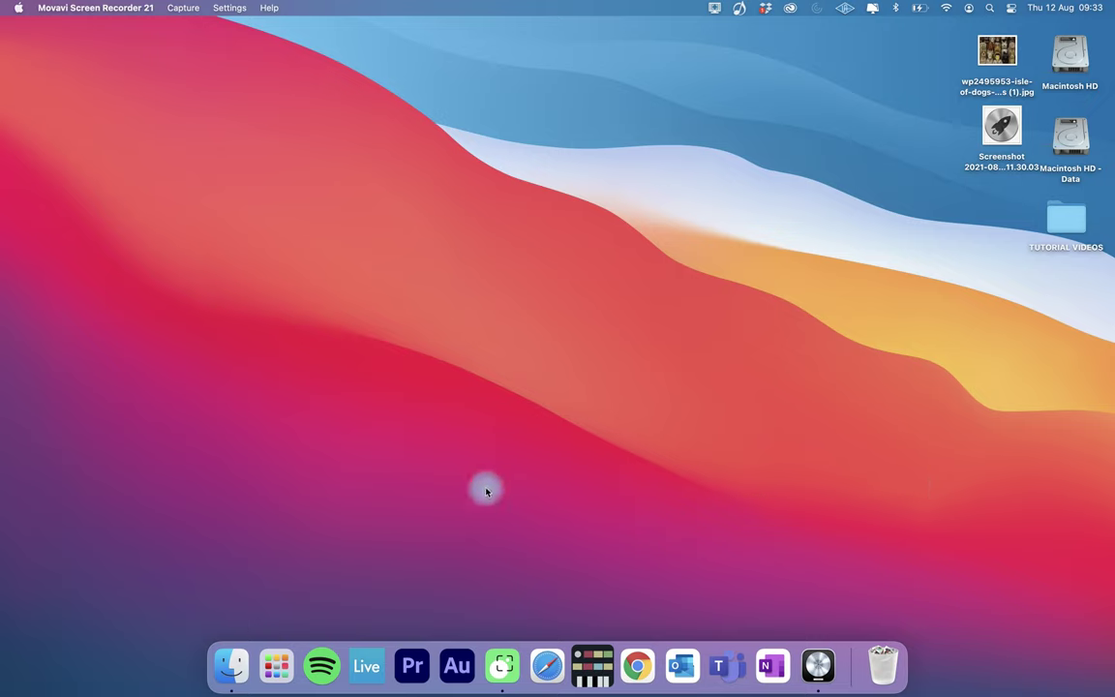
- Launch QuickTime Player from the second page of Launchpad
left_click(278, 668)
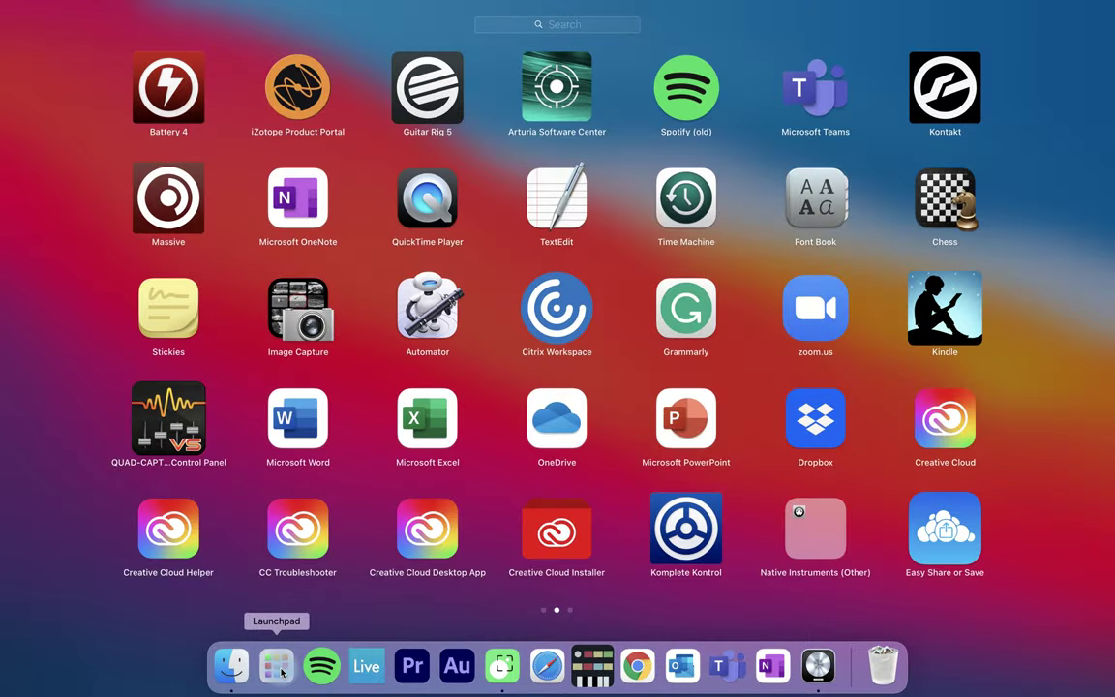
scroll(558, 320, "up", 2)
left_click_drag(677, 327, 533, 327)
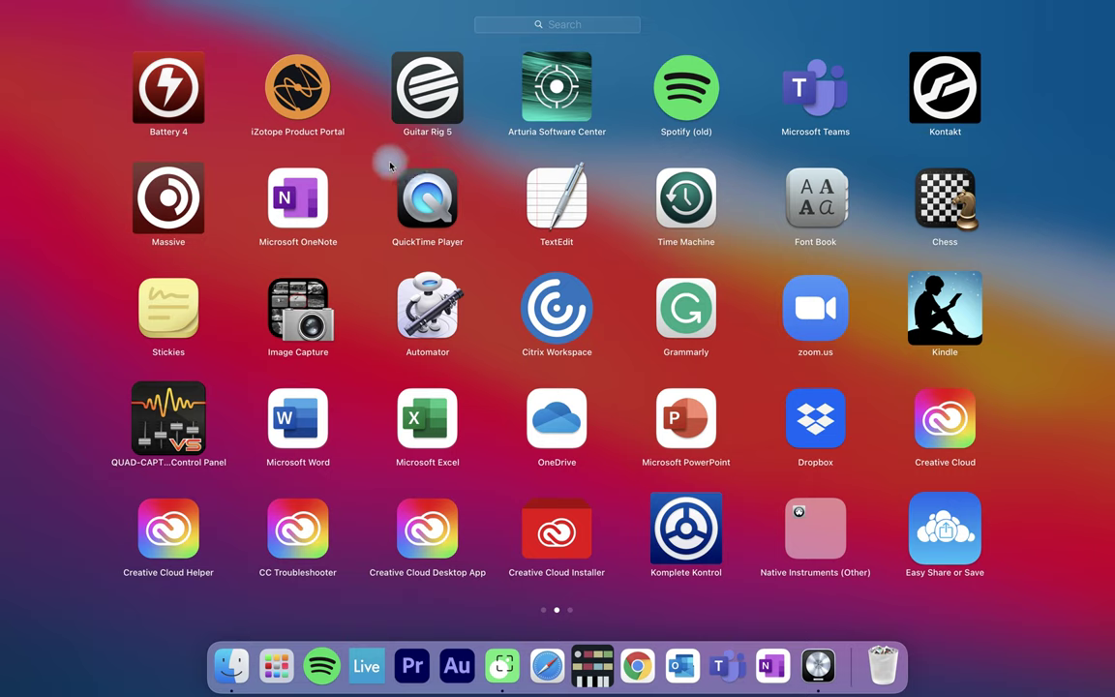
left_click(439, 198)
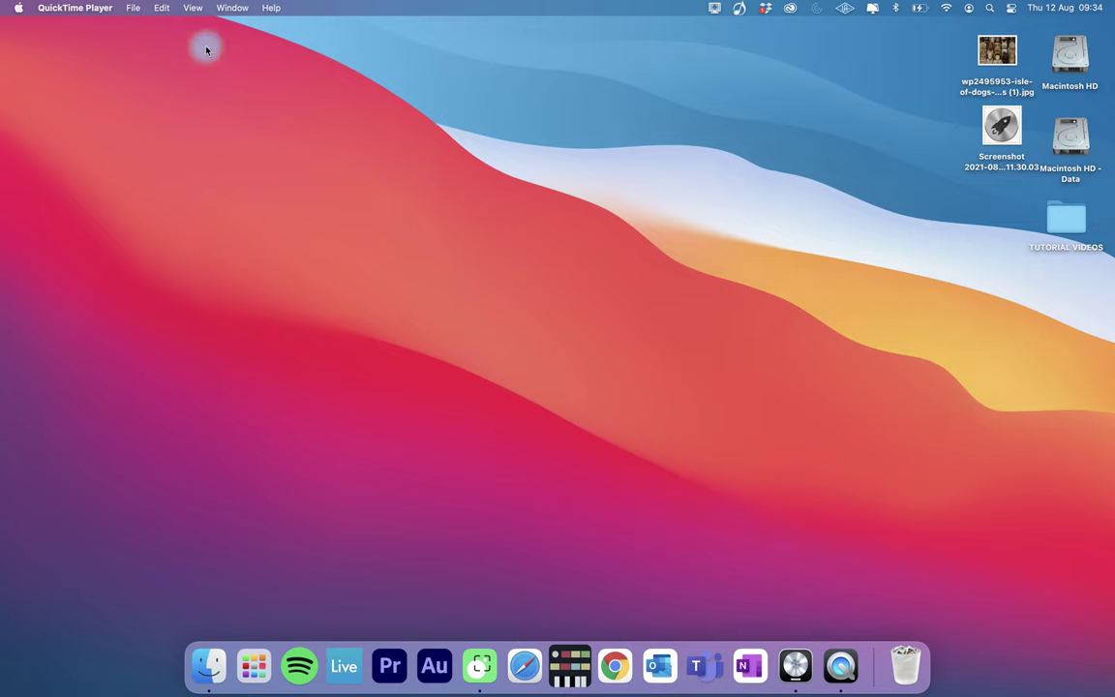
- Start a new QuickTime screen recording and mark out an initial capture area
left_click(135, 9)
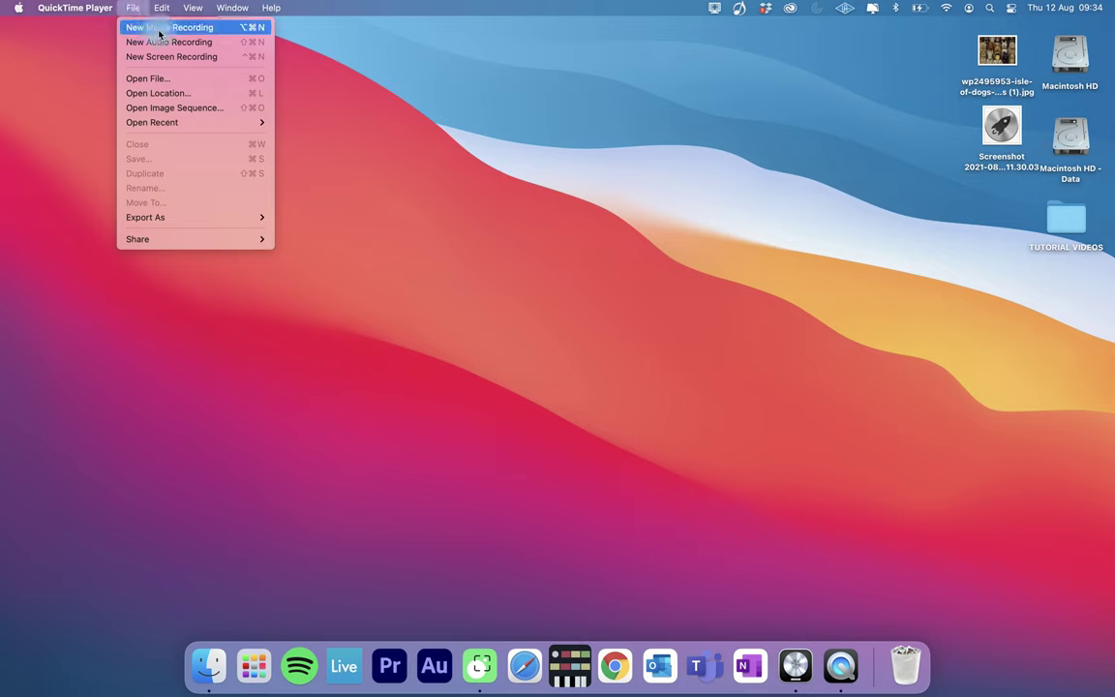
left_click(189, 57)
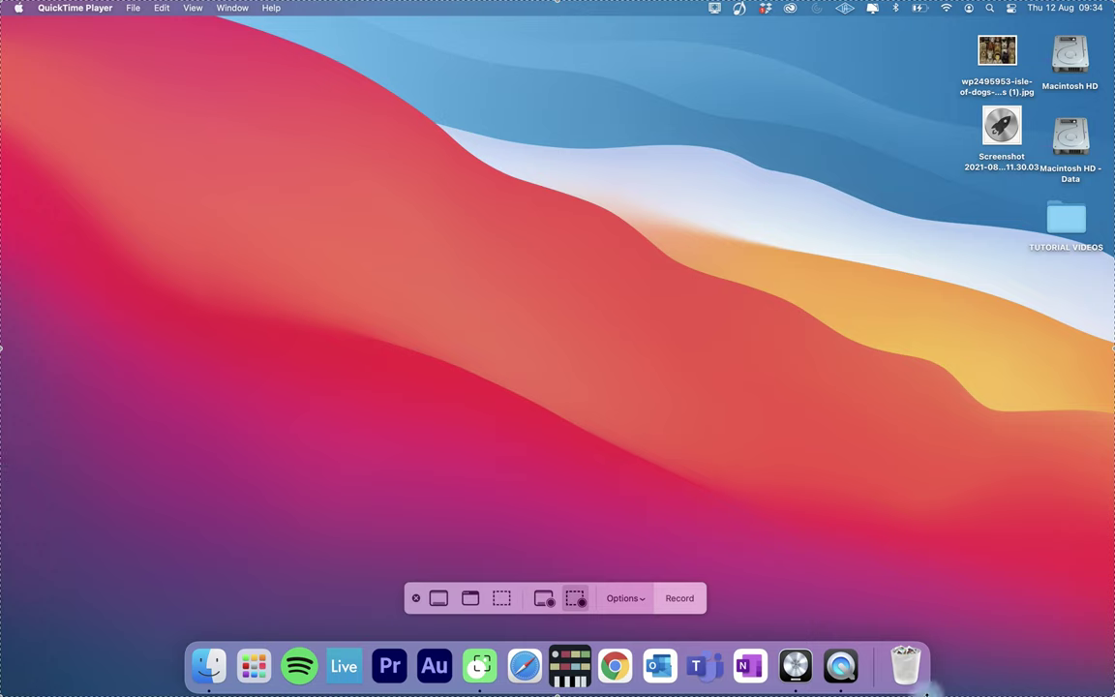
left_click_drag(1114, 0, 929, 112)
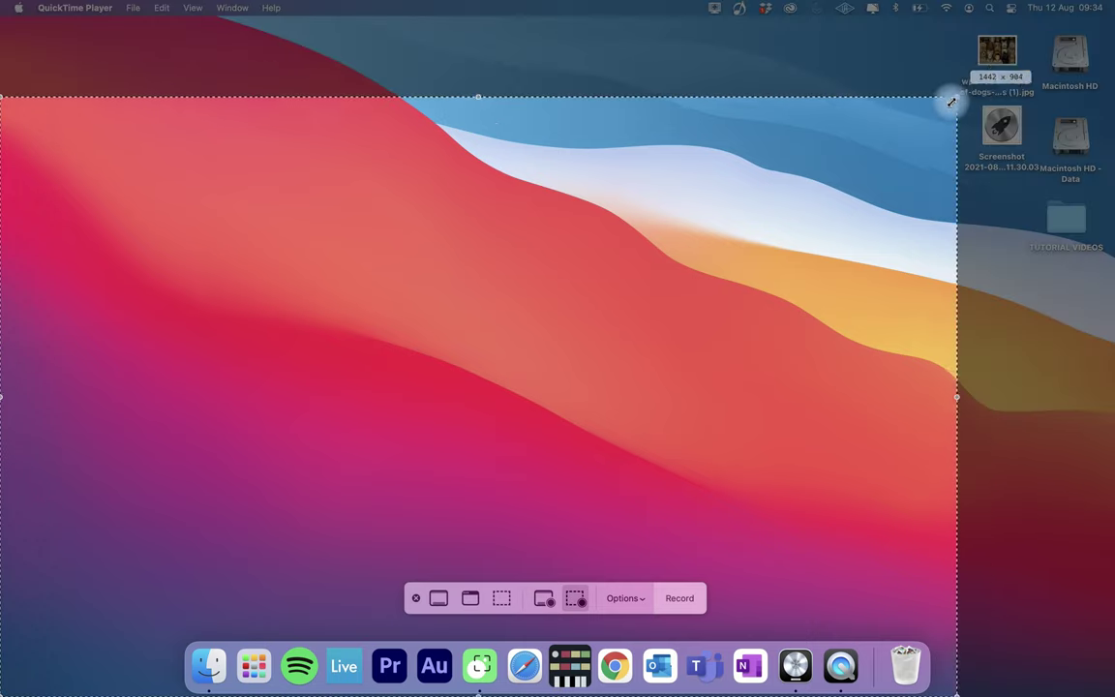
left_click_drag(5, 119, 107, 142)
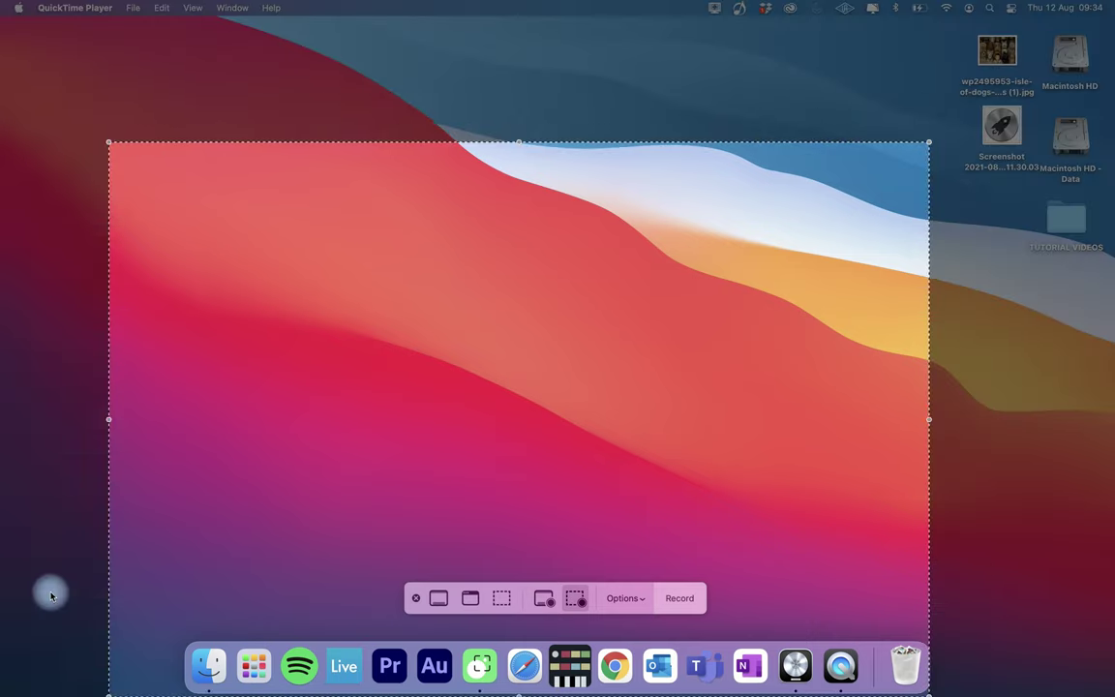
left_click_drag(106, 692, 183, 624)
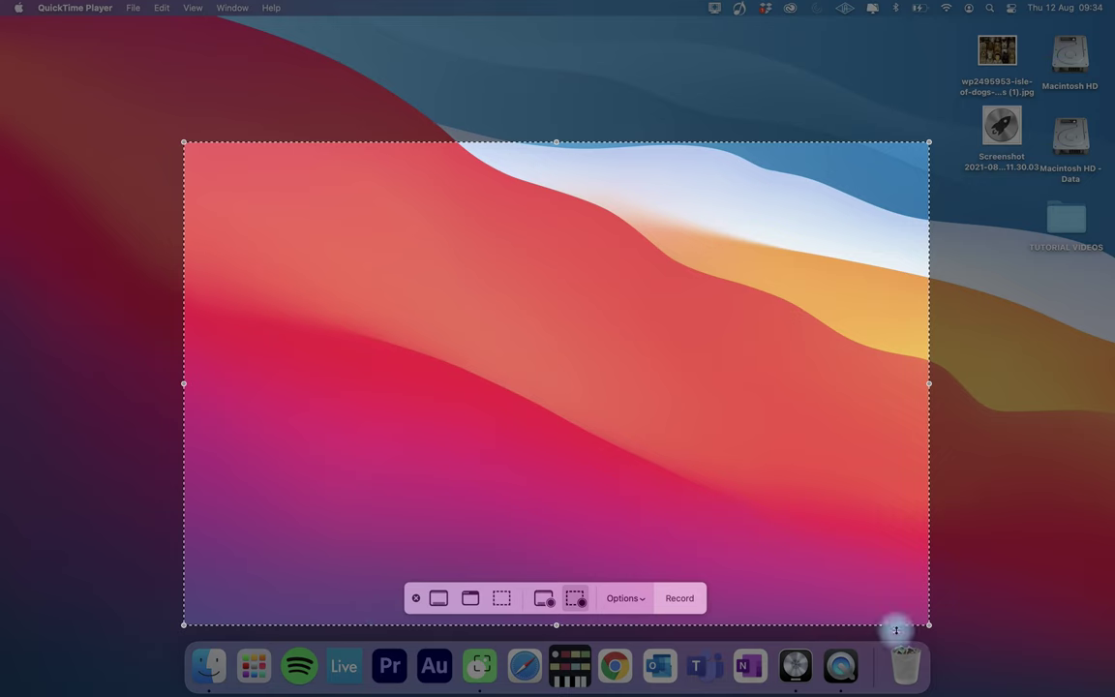
- Expand the capture area to the full screen including the Dock and start recording
left_click_drag(930, 144, 1113, 1)
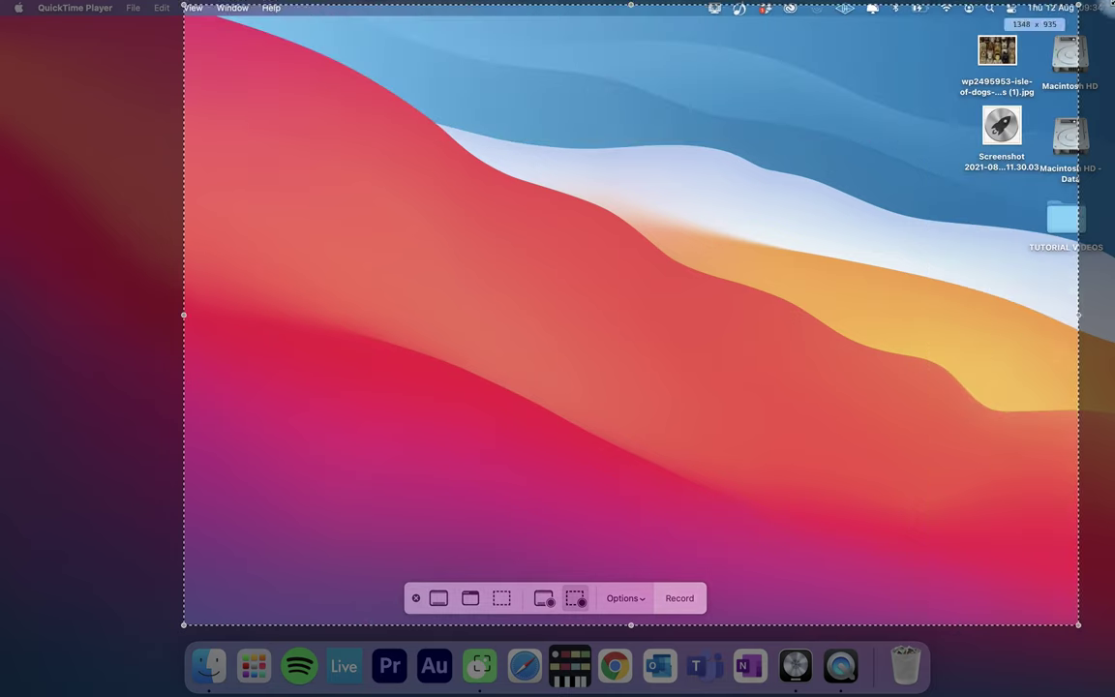
left_click_drag(184, 315, 2, 274)
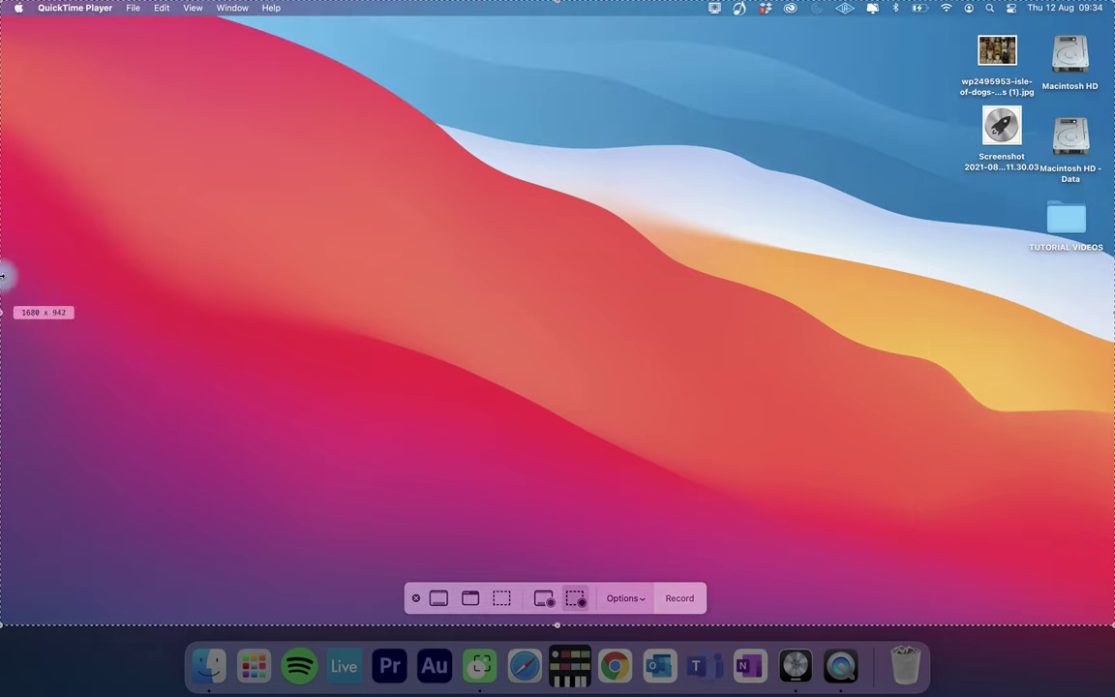
left_click_drag(557, 627, 558, 693)
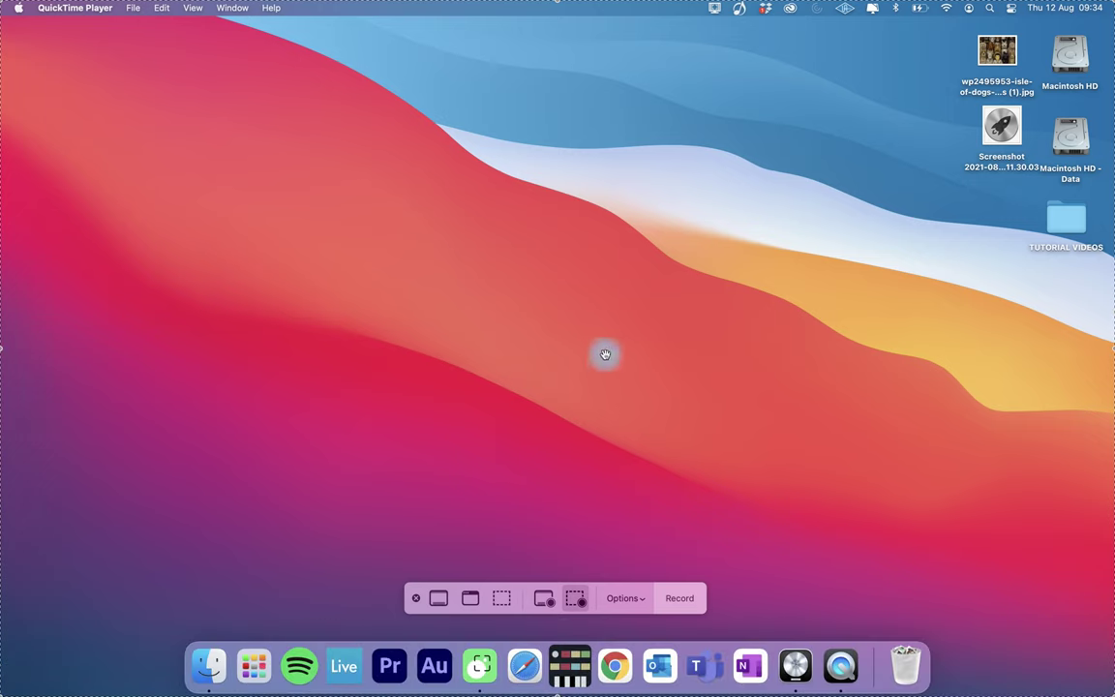
left_click(680, 598)
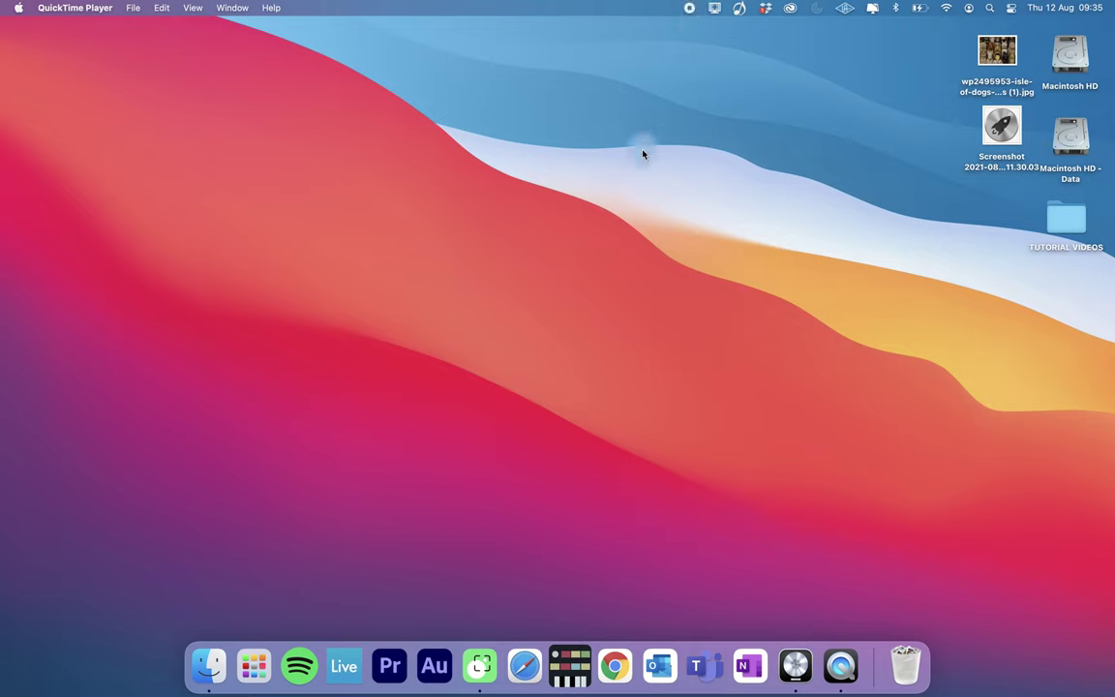
- Stop the recording and reposition the playback window
left_click(691, 11)
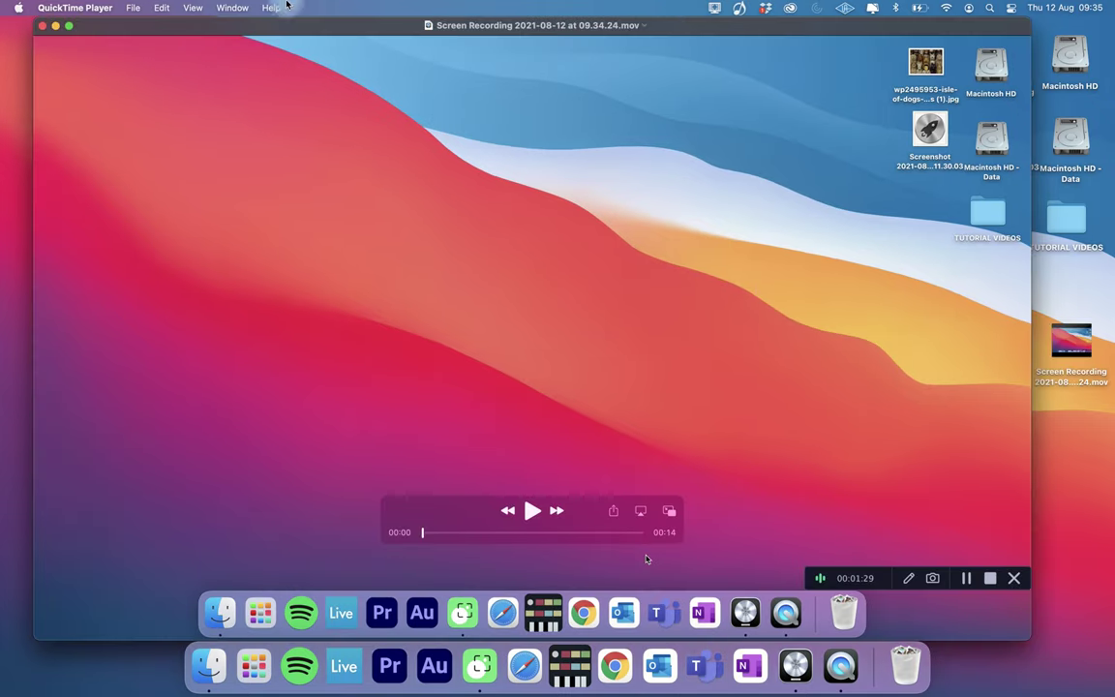
mouse_move(282, 29)
left_mouse_down()
mouse_move(363, 106)
mouse_move(354, 65)
mouse_move(300, 36)
left_mouse_up()
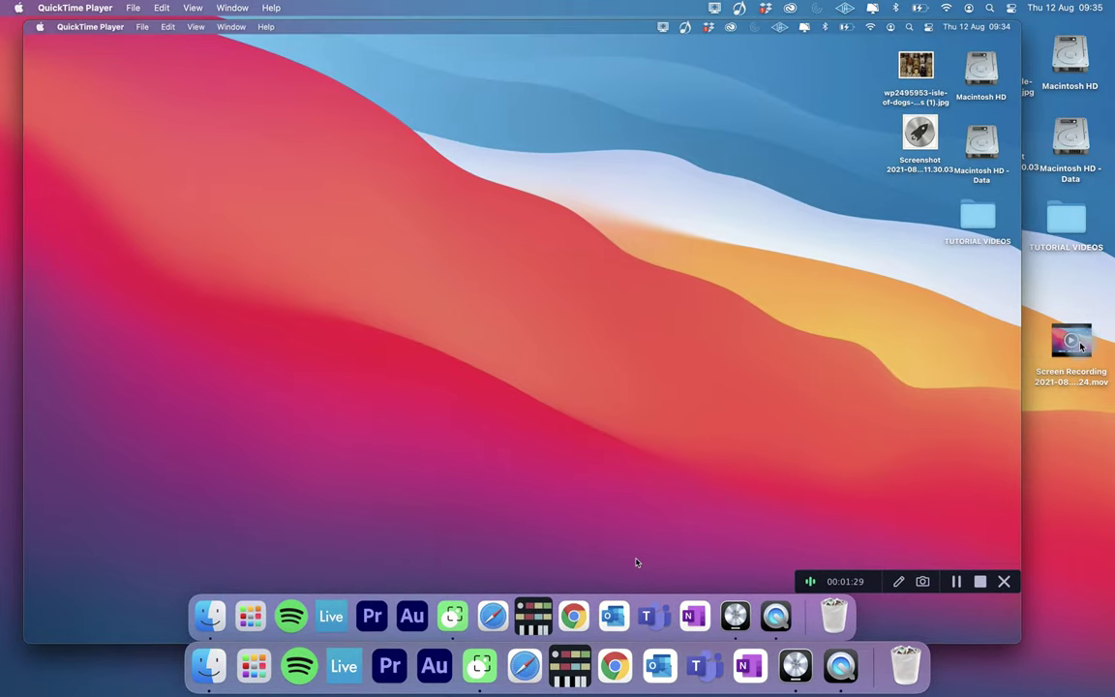
left_click_drag(373, 30, 411, 35)
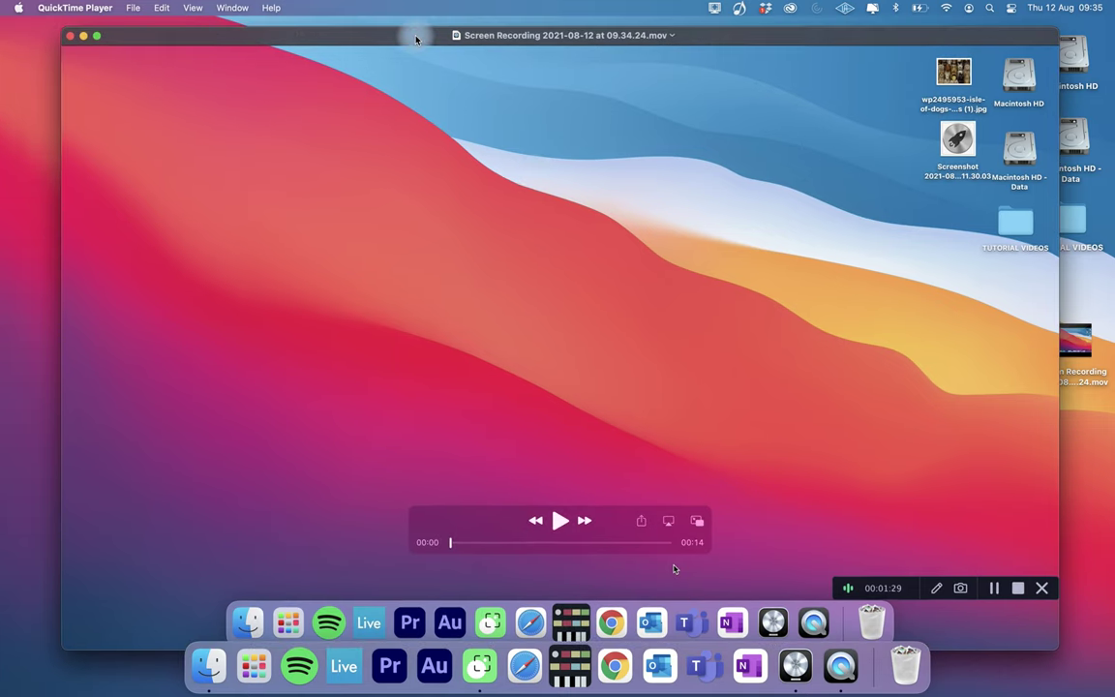
- Save the recording to the Desktop as TEST RECORDING and close its window
left_click(139, 7)
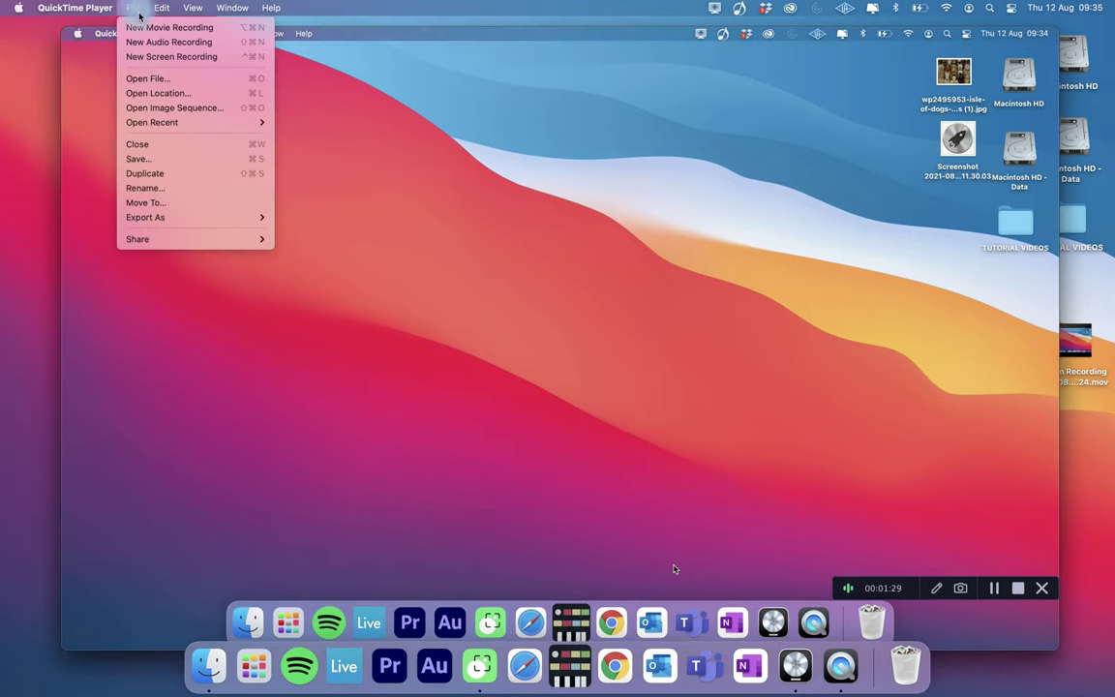
left_click(174, 158)
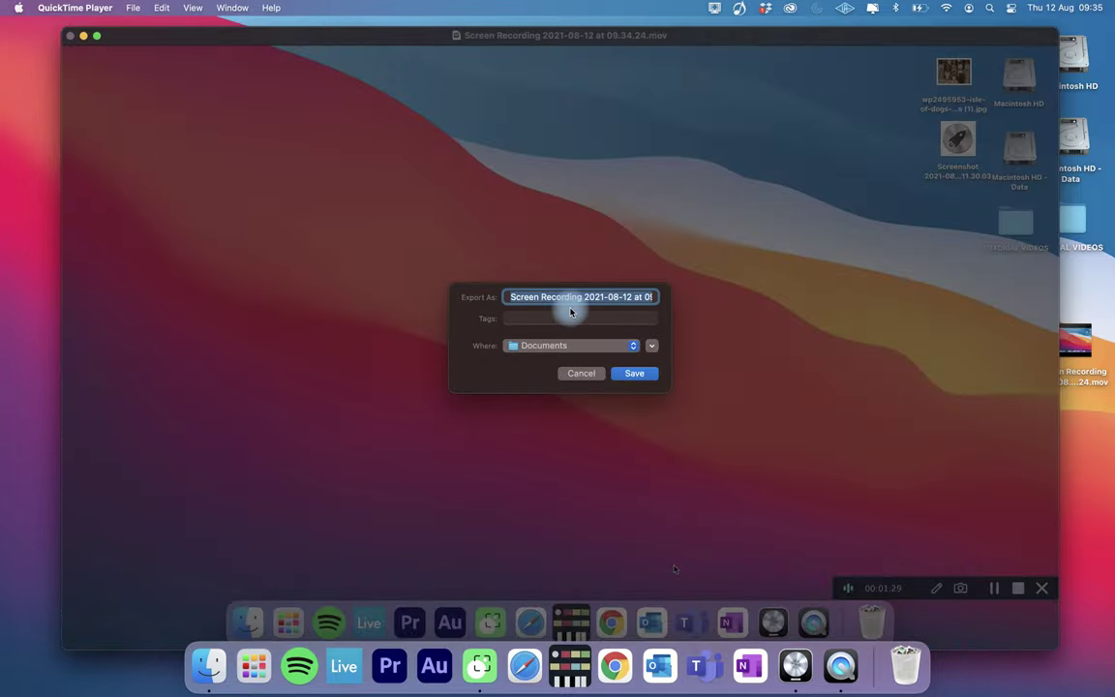
type("TE")
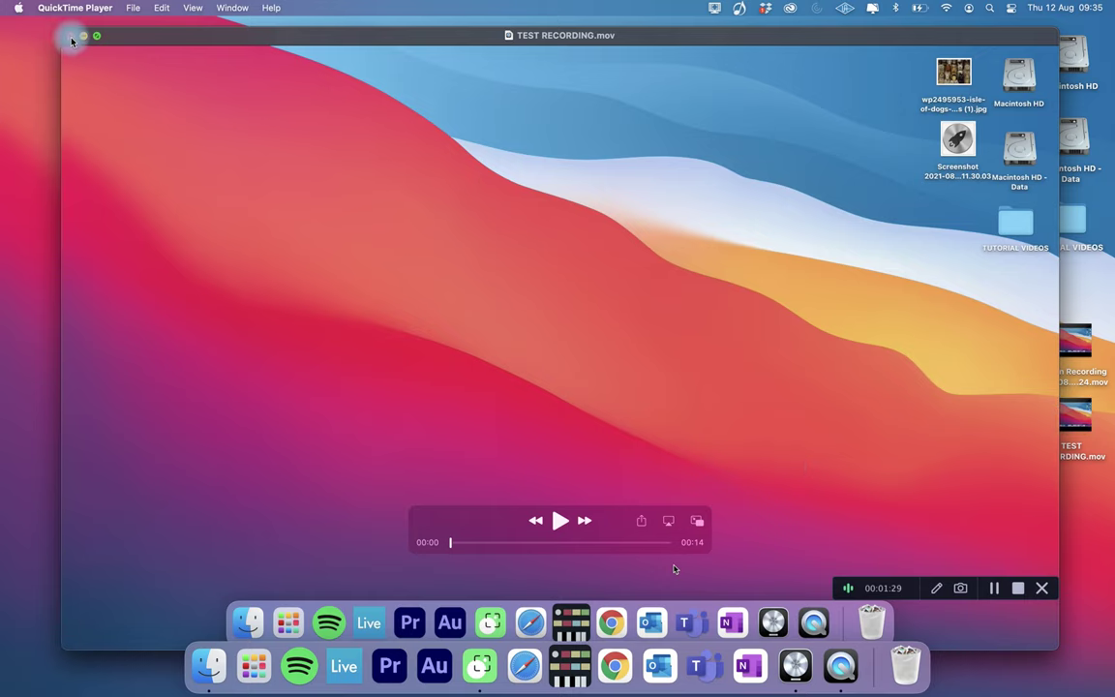
left_click(70, 37)
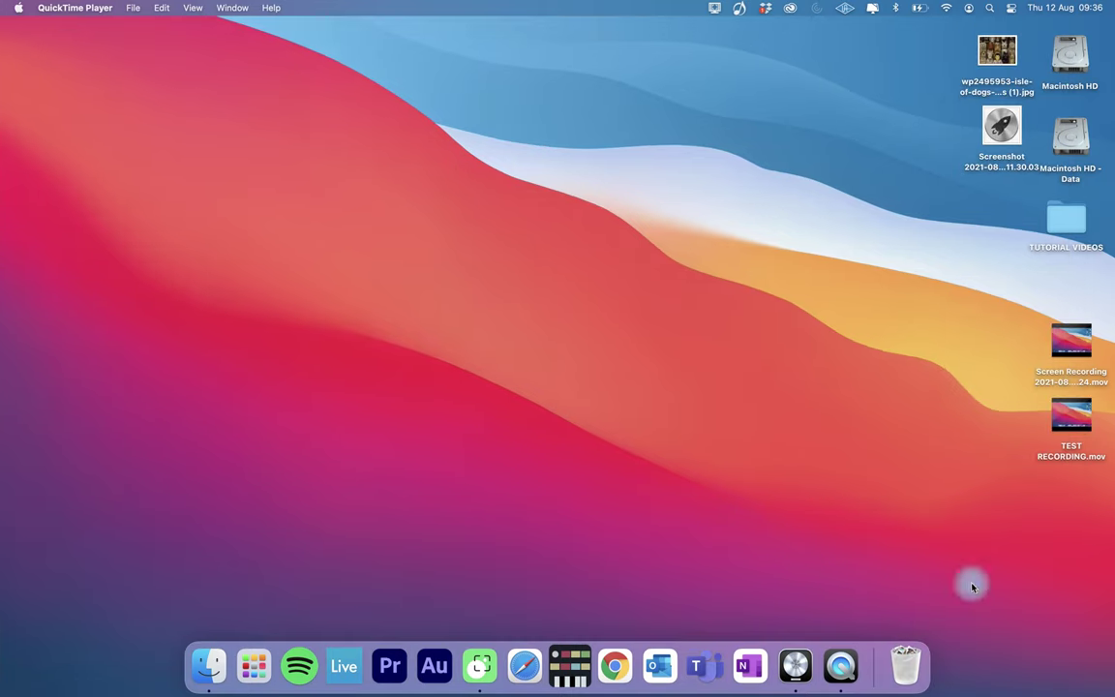
mouse_move(1069, 436)
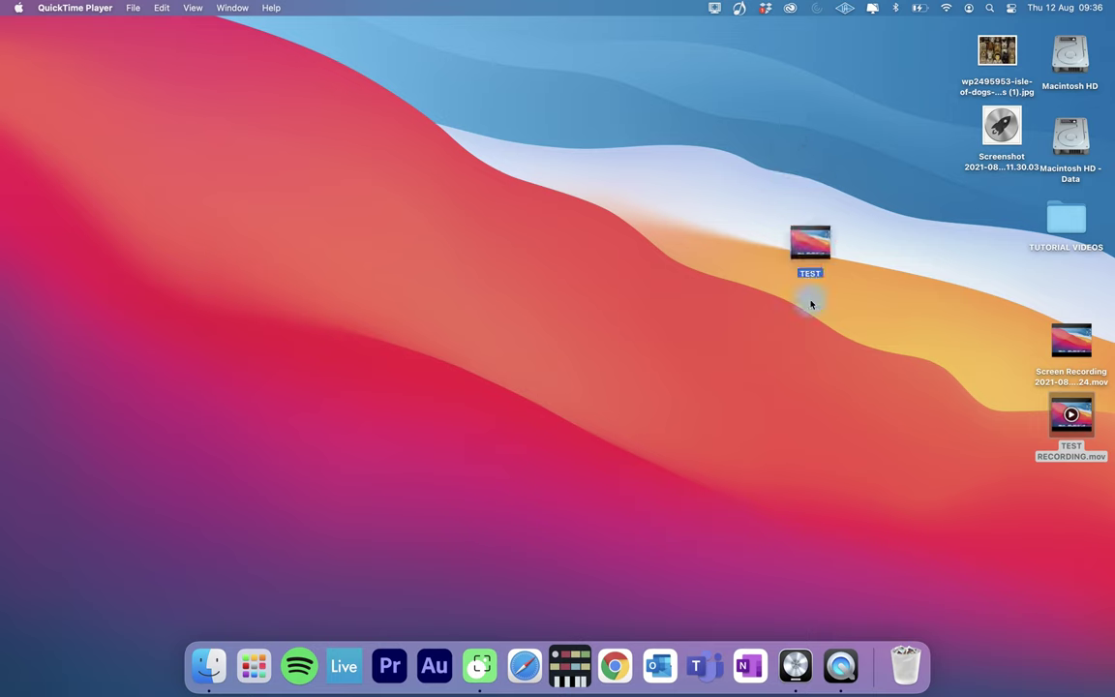
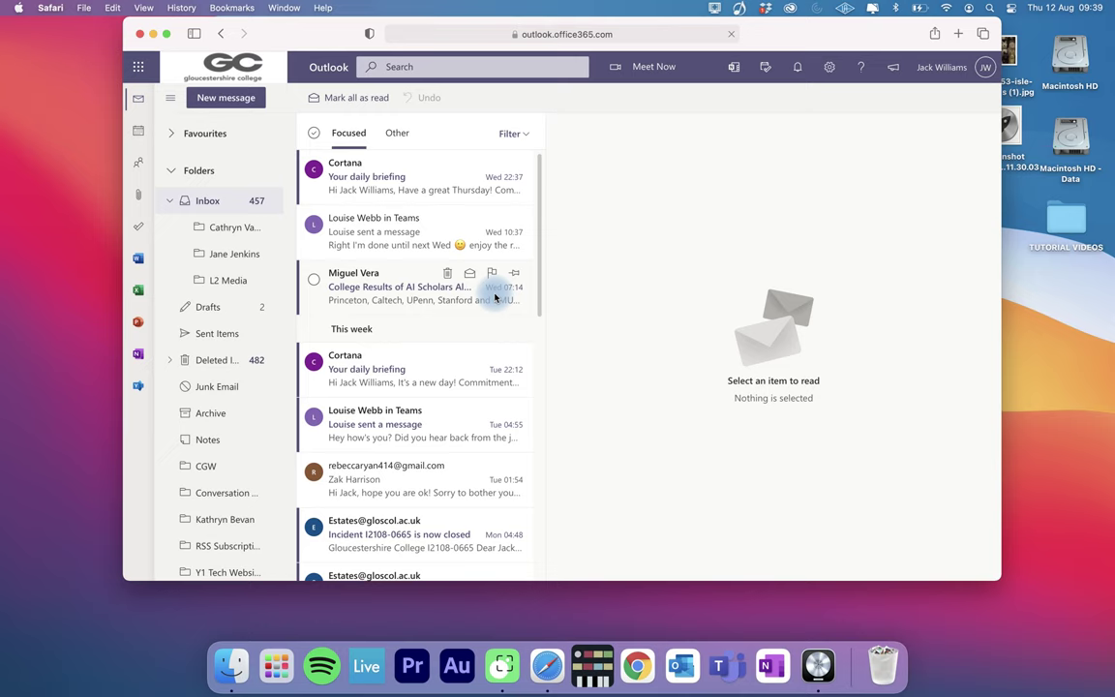
- Sign in with the college username, look over the inbox, and start a blank new email
scroll(495, 299, "down", 15)
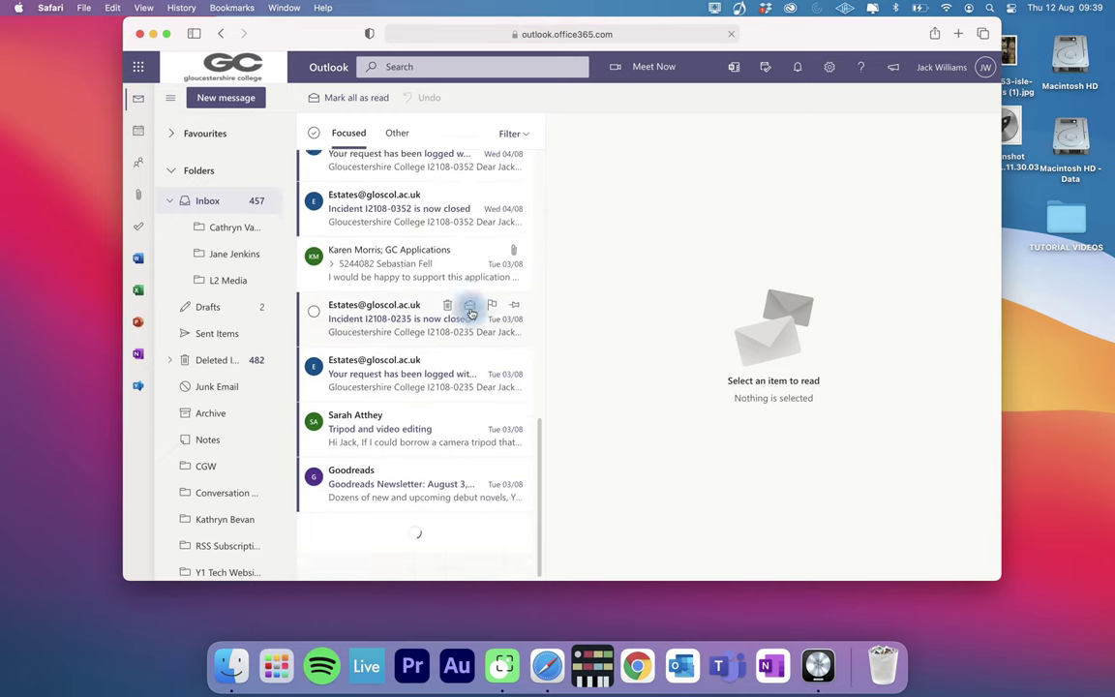
scroll(472, 317, "up", 10)
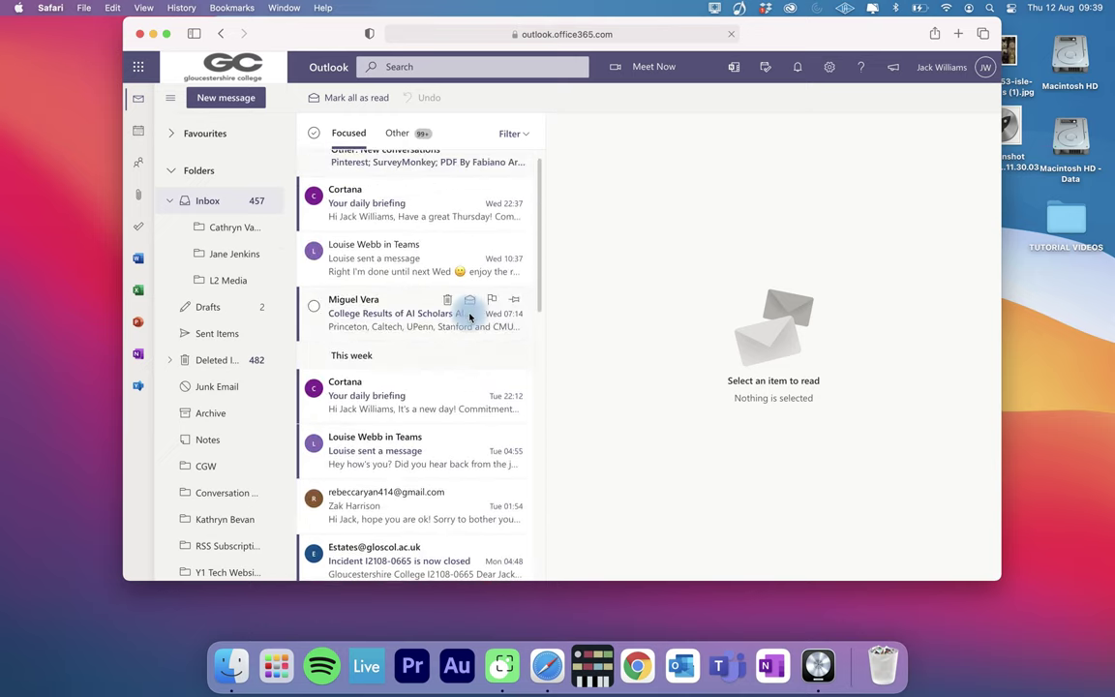
scroll(423, 262, "up", 2)
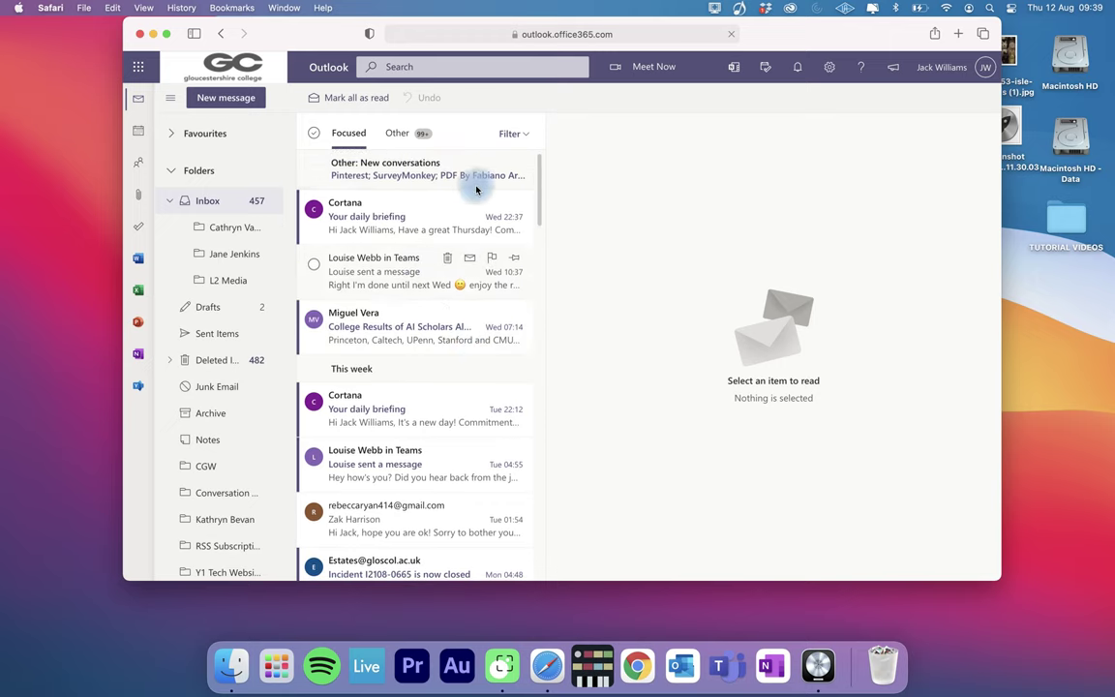
scroll(475, 190, "up", 5)
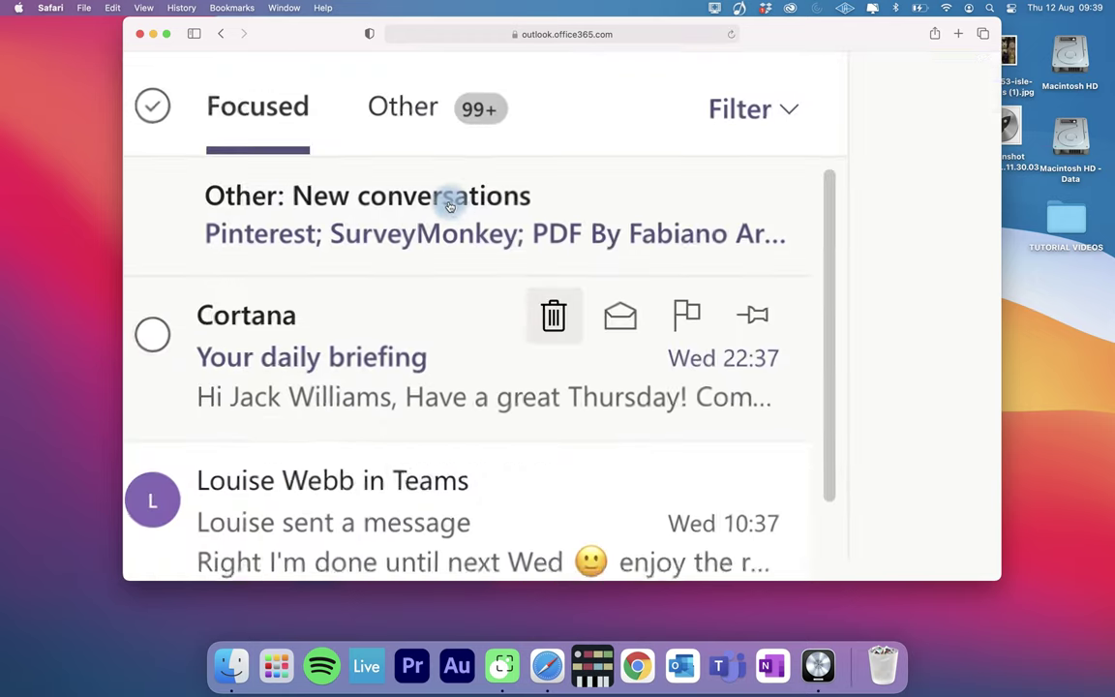
scroll(467, 207, "down", 5)
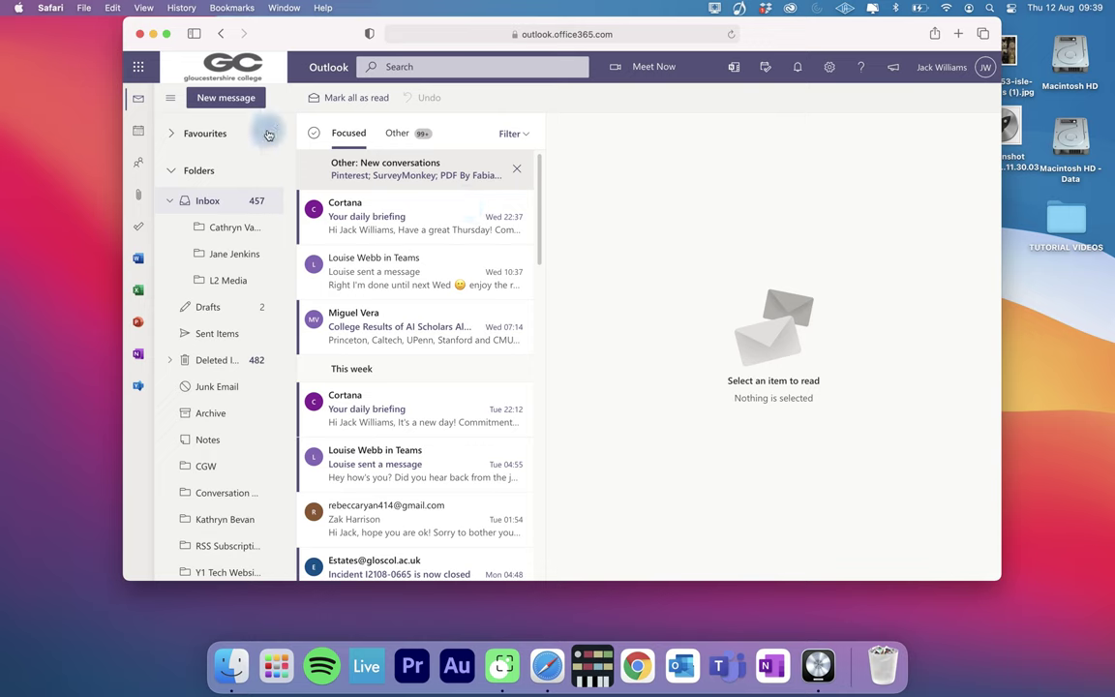
left_click(228, 98)
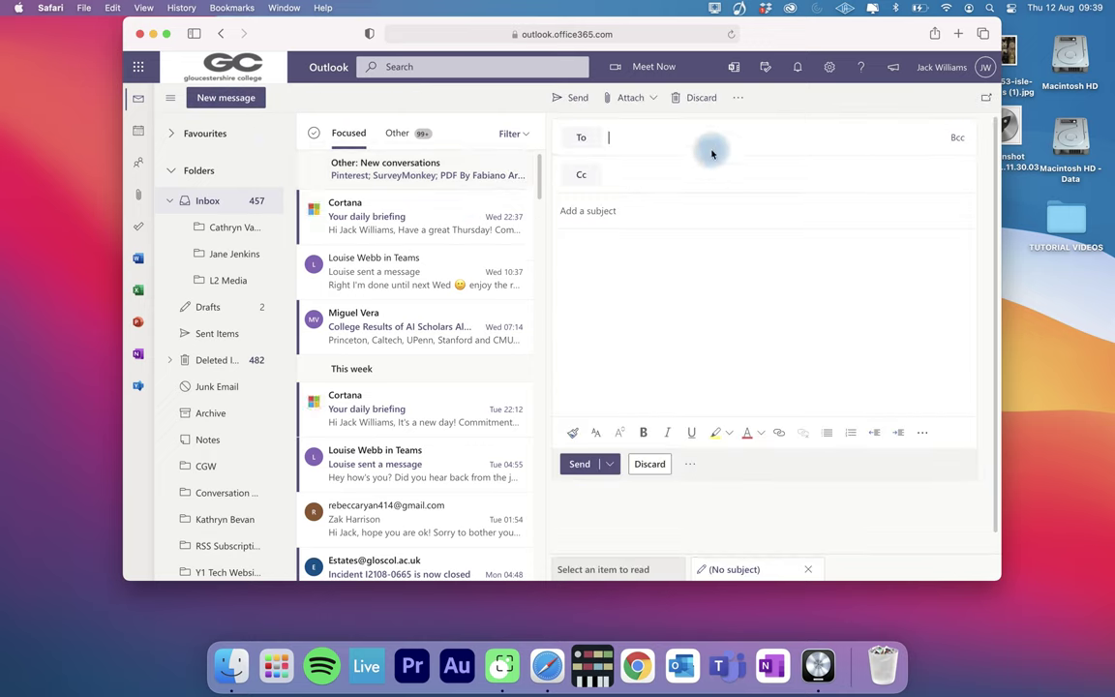
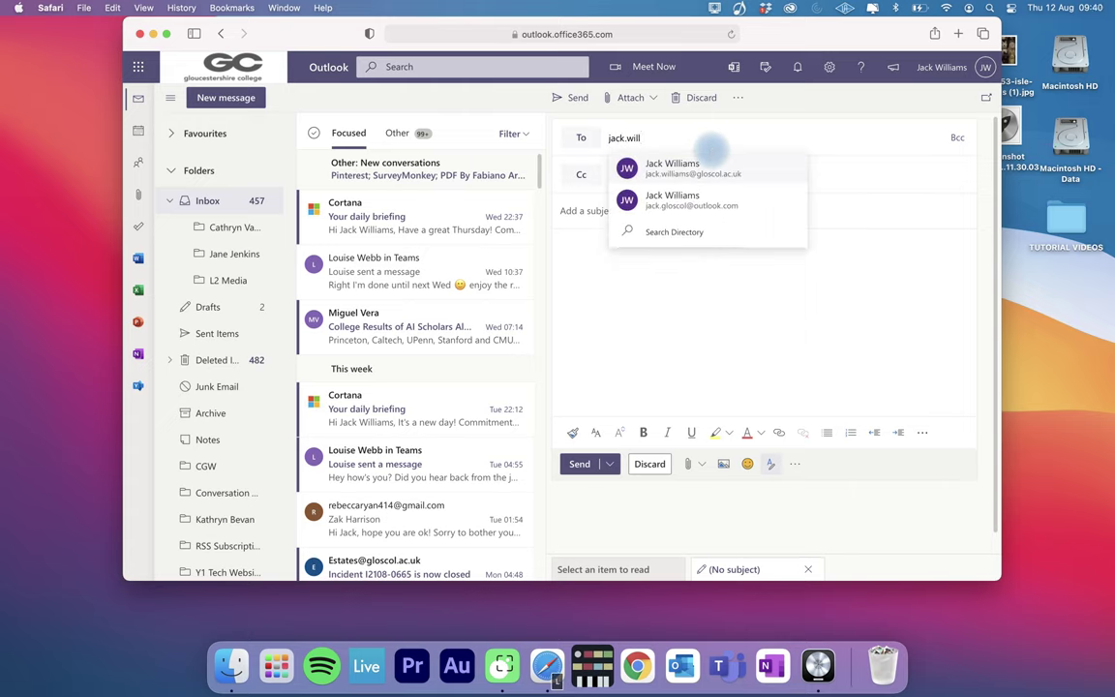
left_click(718, 172)
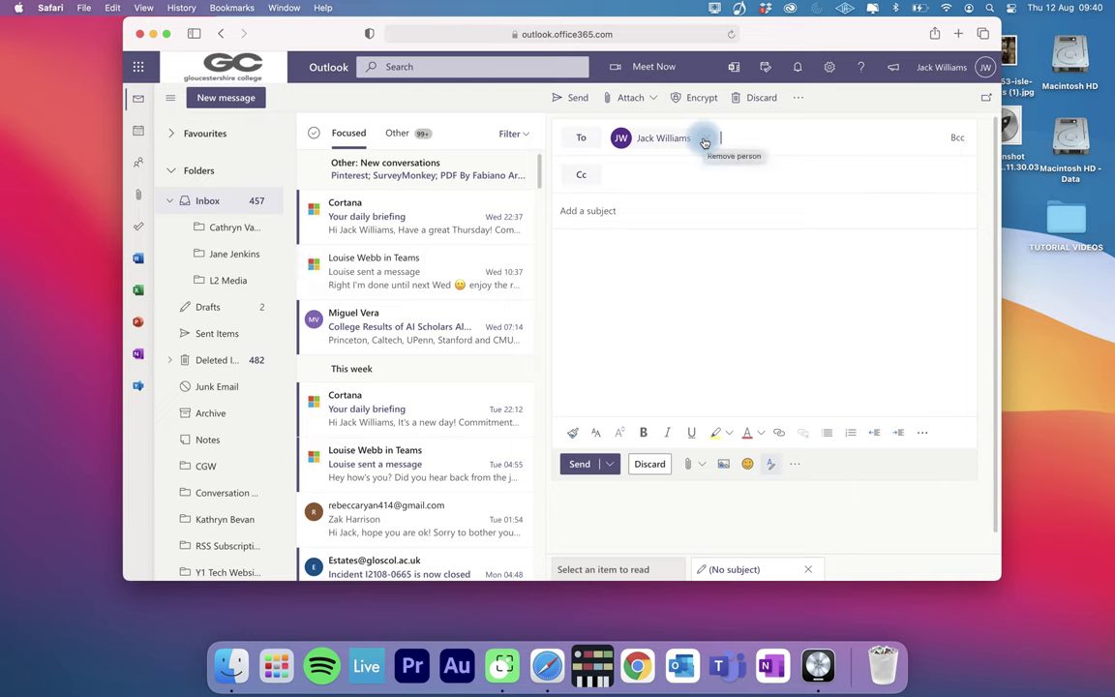
left_click(705, 143)
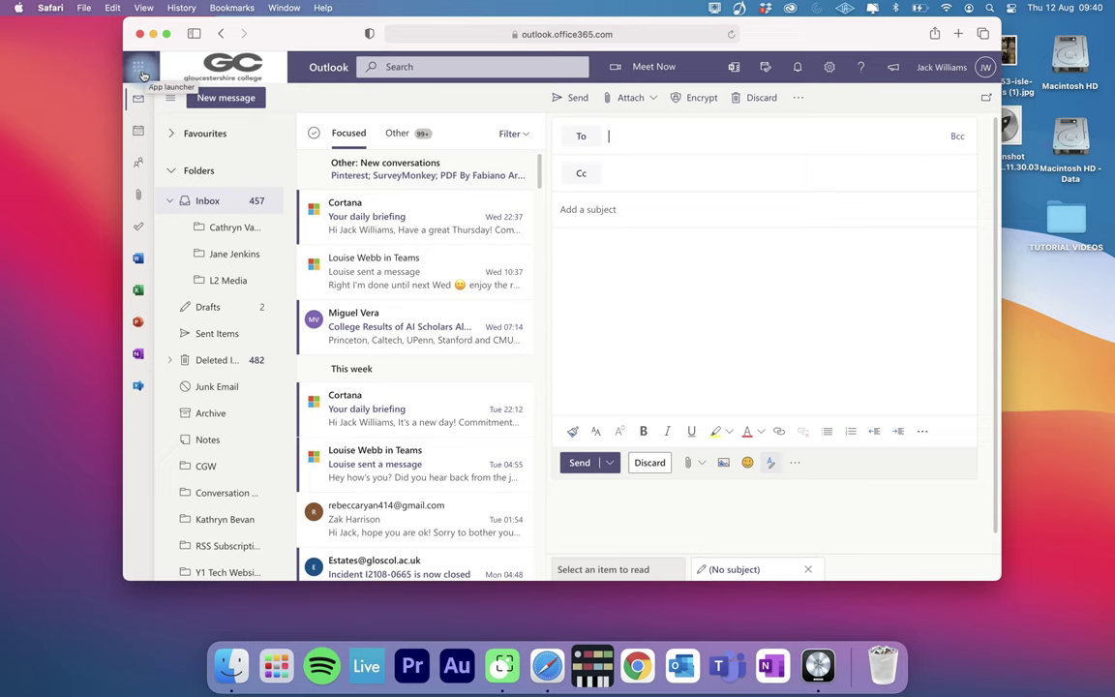
- Open Word from the Office 365 apps list
left_click(141, 72)
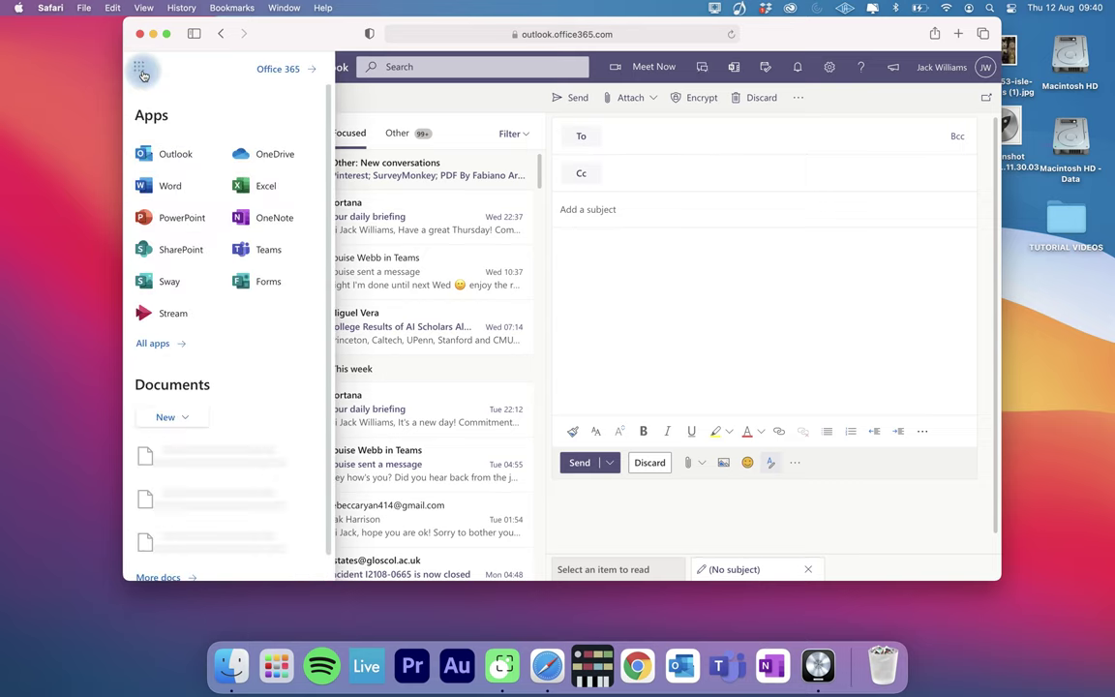
left_click(174, 186)
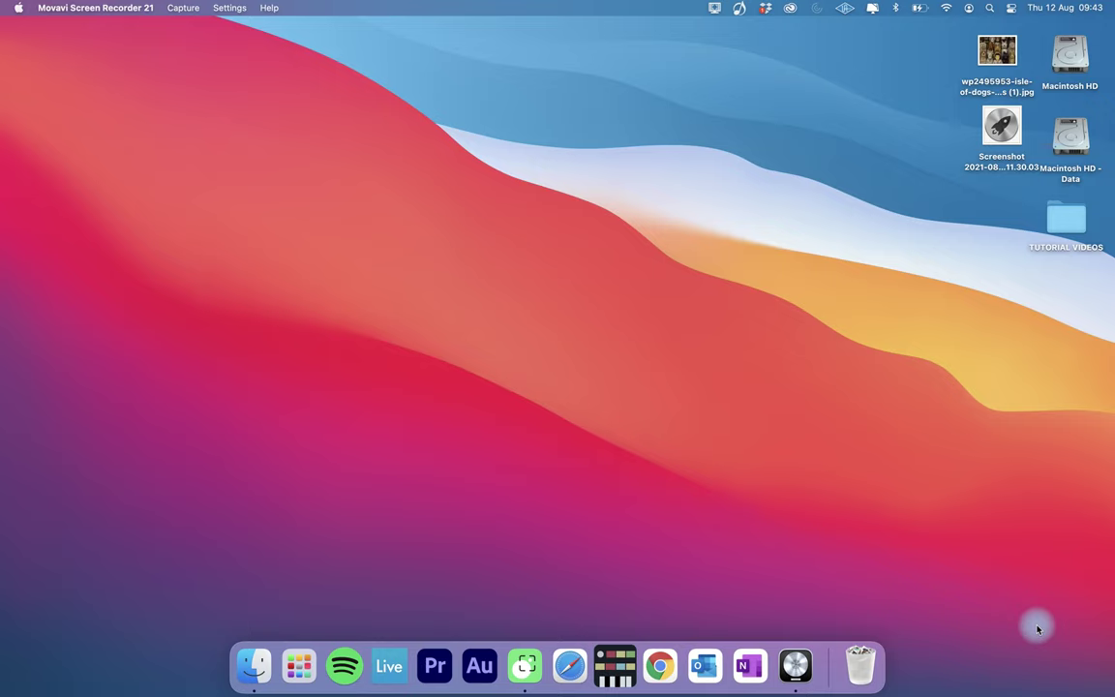
- Show all installed apps full screen in Launchpad
left_click(305, 668)
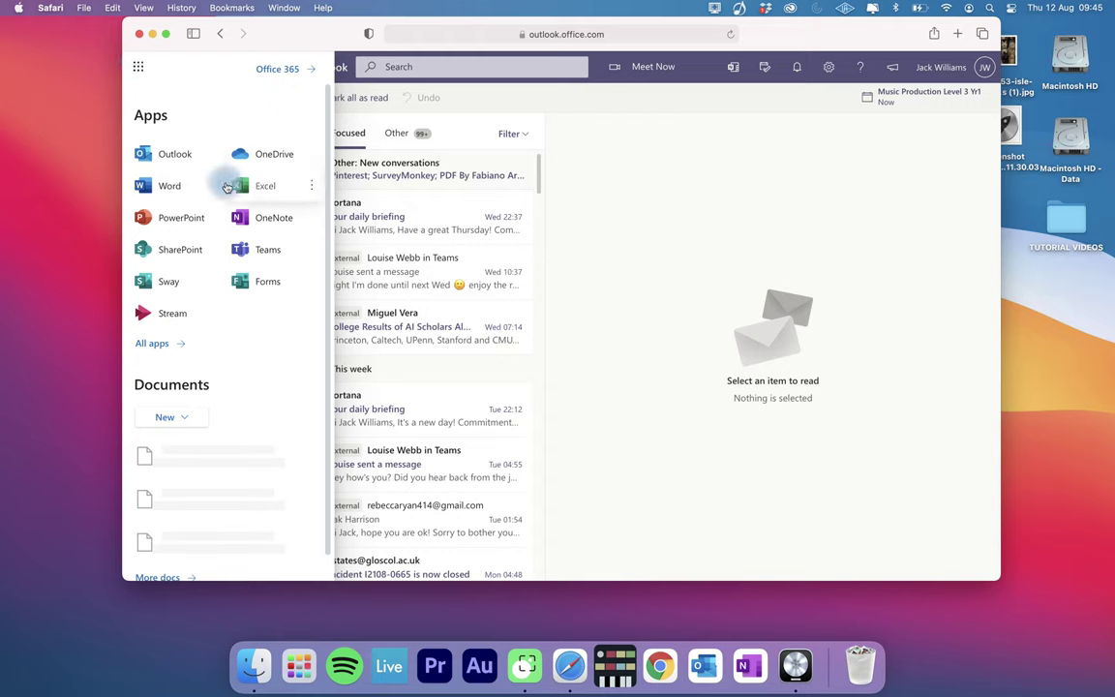
- Launch Teams from the Office 365 apps list, reopening the list once
left_click(274, 252)
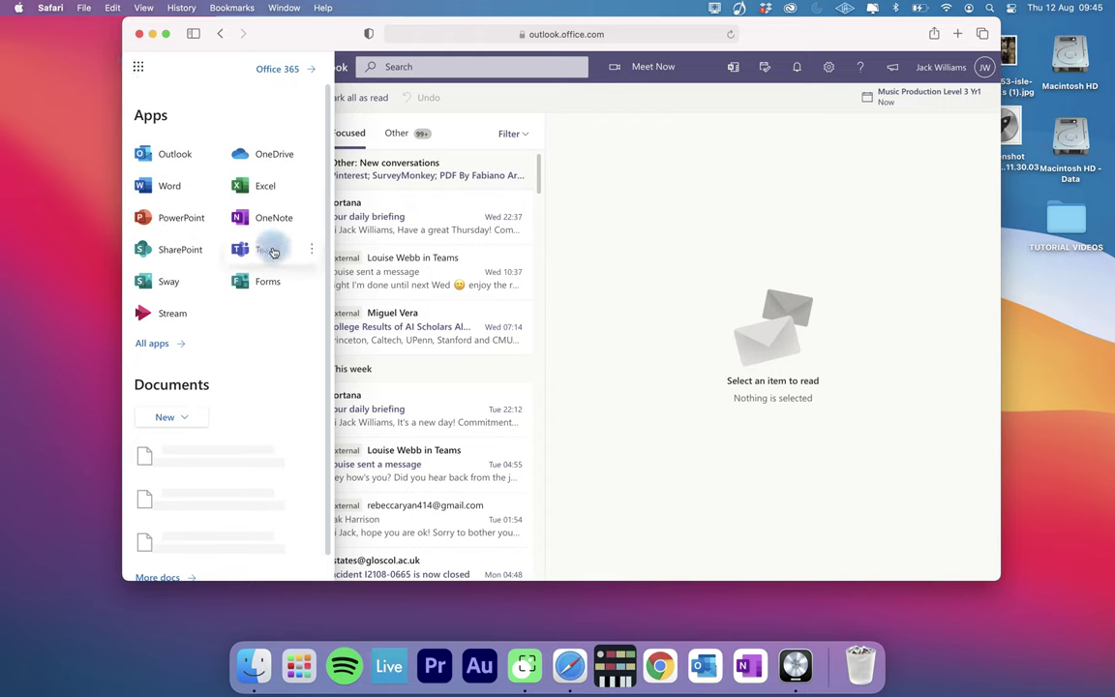
left_click(140, 70)
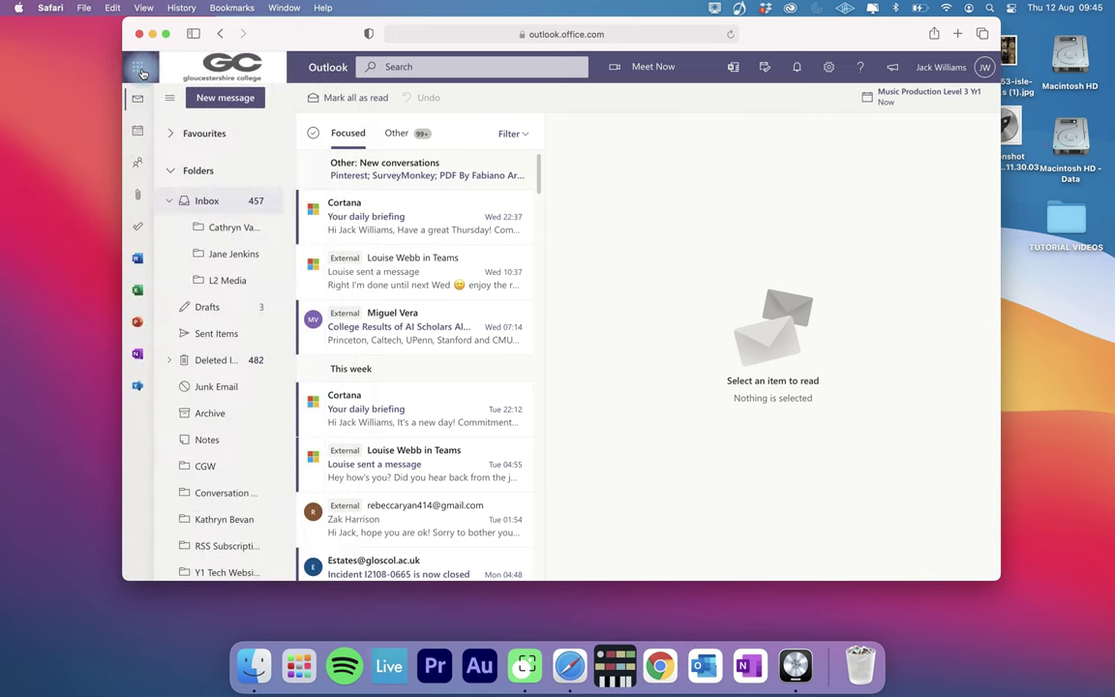
left_click(140, 72)
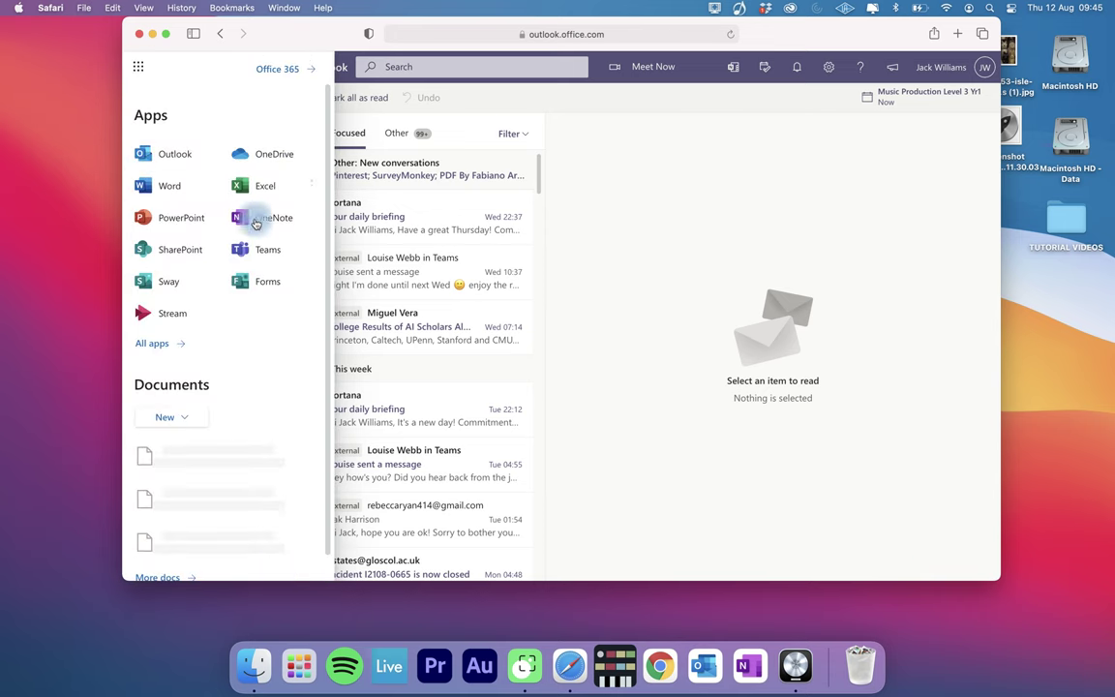
left_click(270, 252)
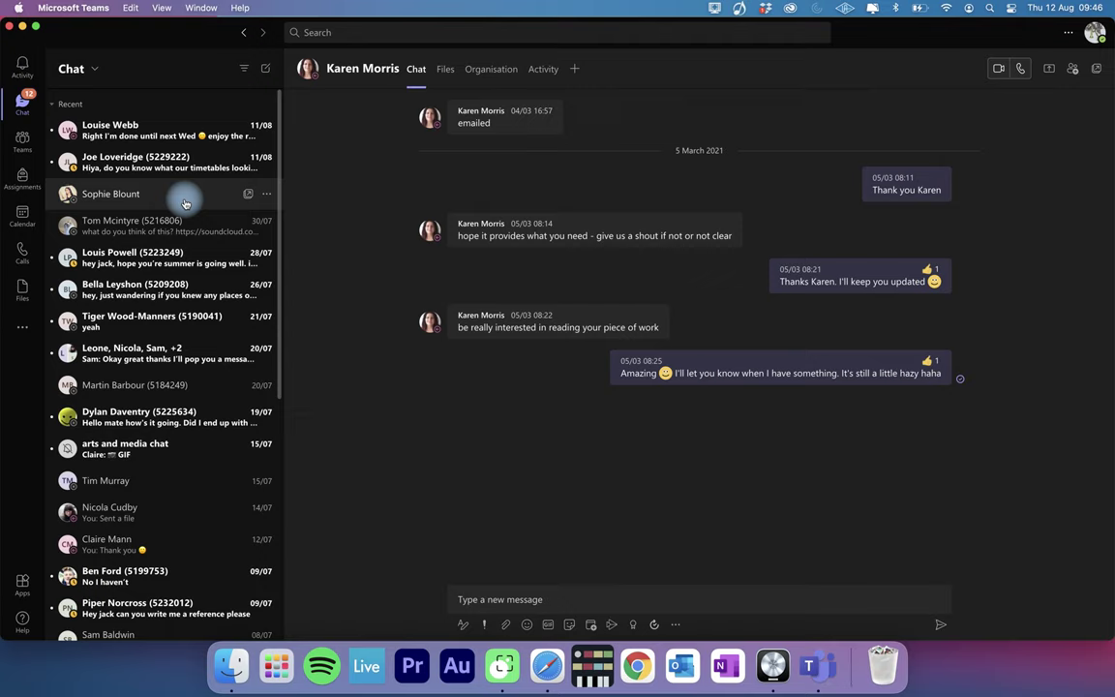
- Switch to the Teams section to show the grid of all joined teams
left_click(24, 143)
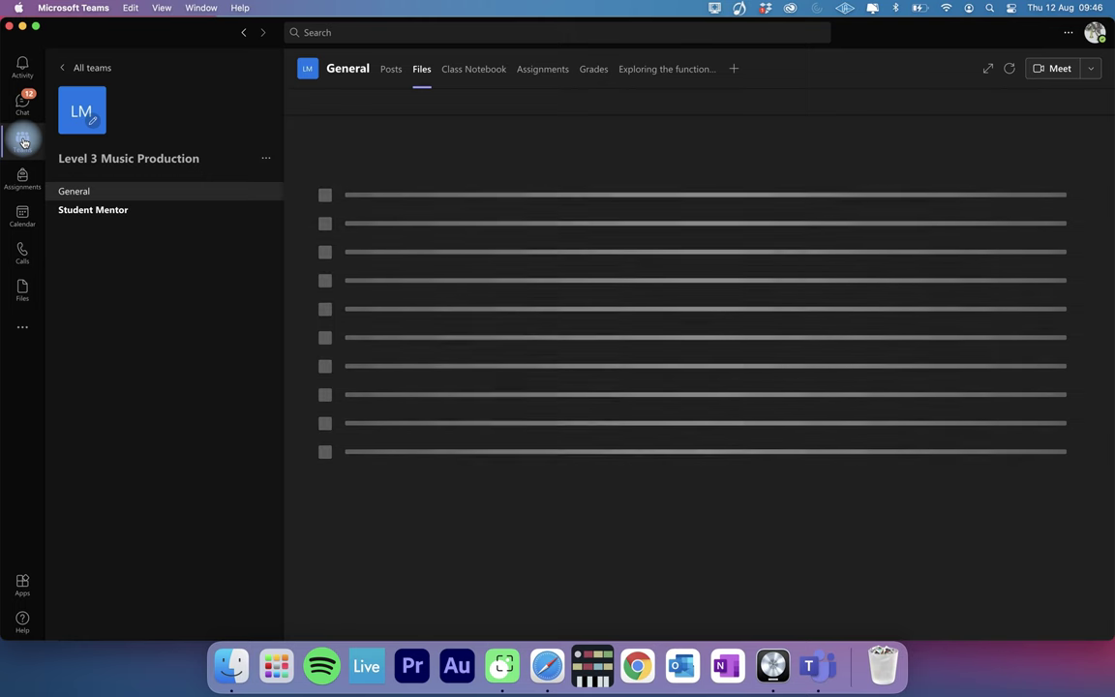
left_click(25, 143)
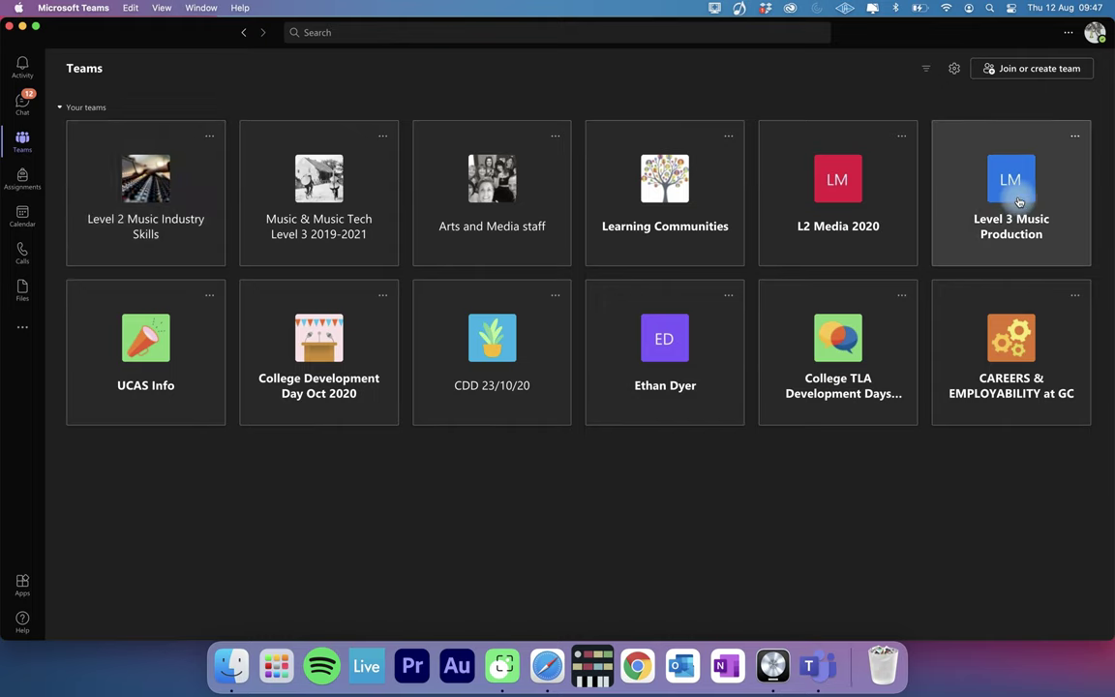
- Open the Level 3 Music Production team's General channel and its Files tab
left_click(1018, 201)
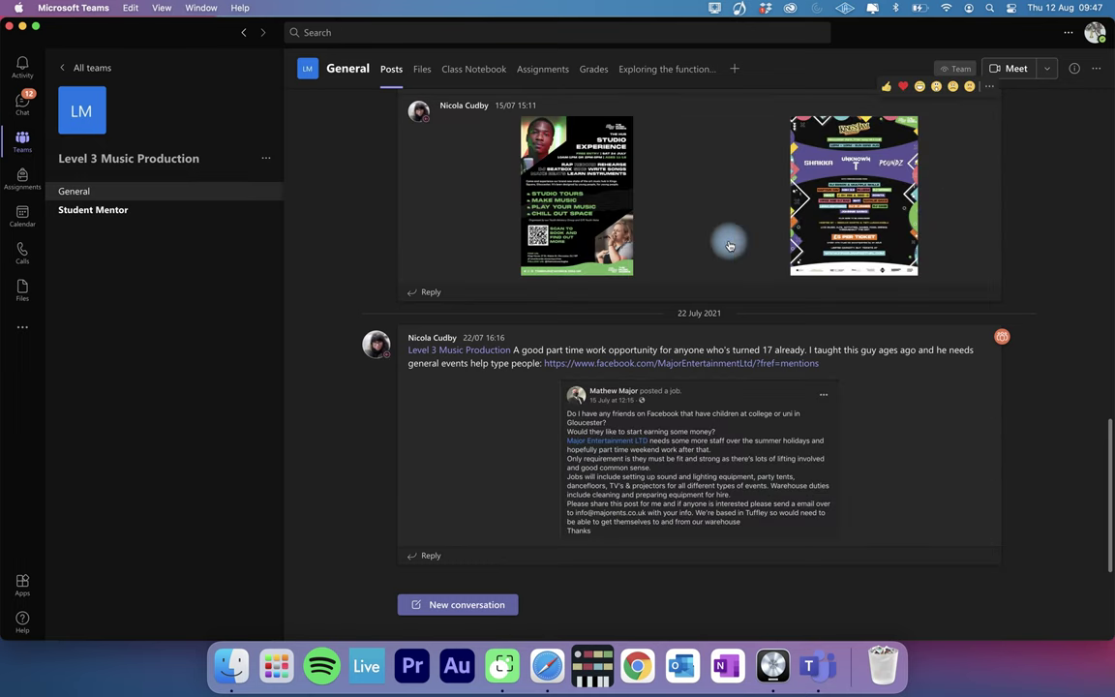
left_click(482, 604)
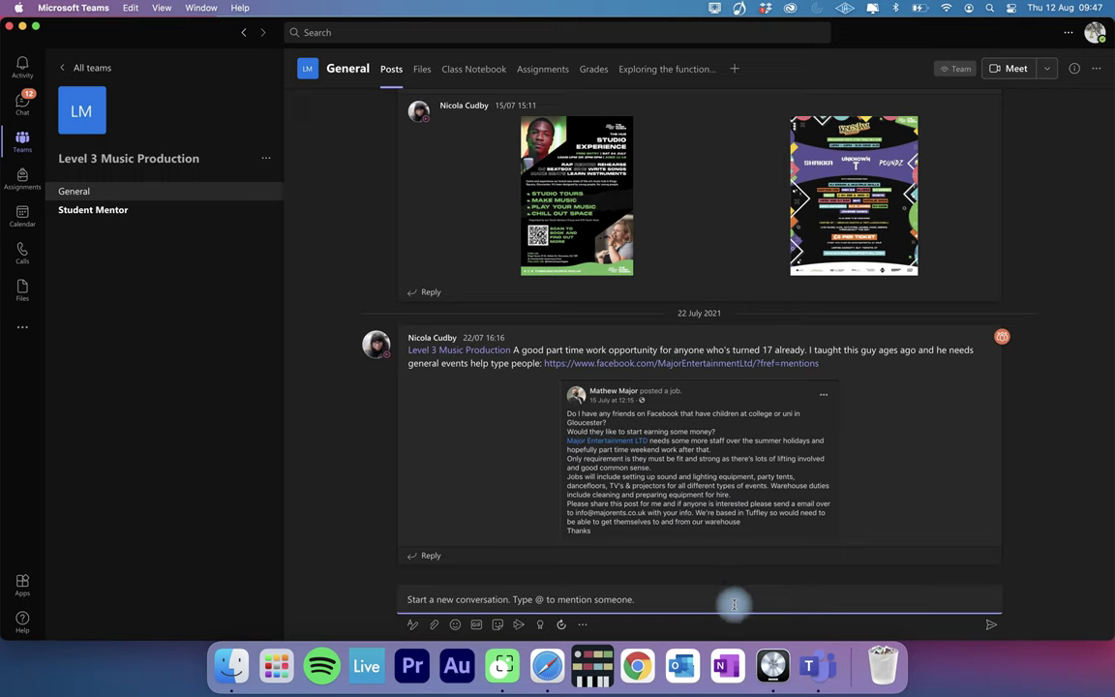
left_click(423, 69)
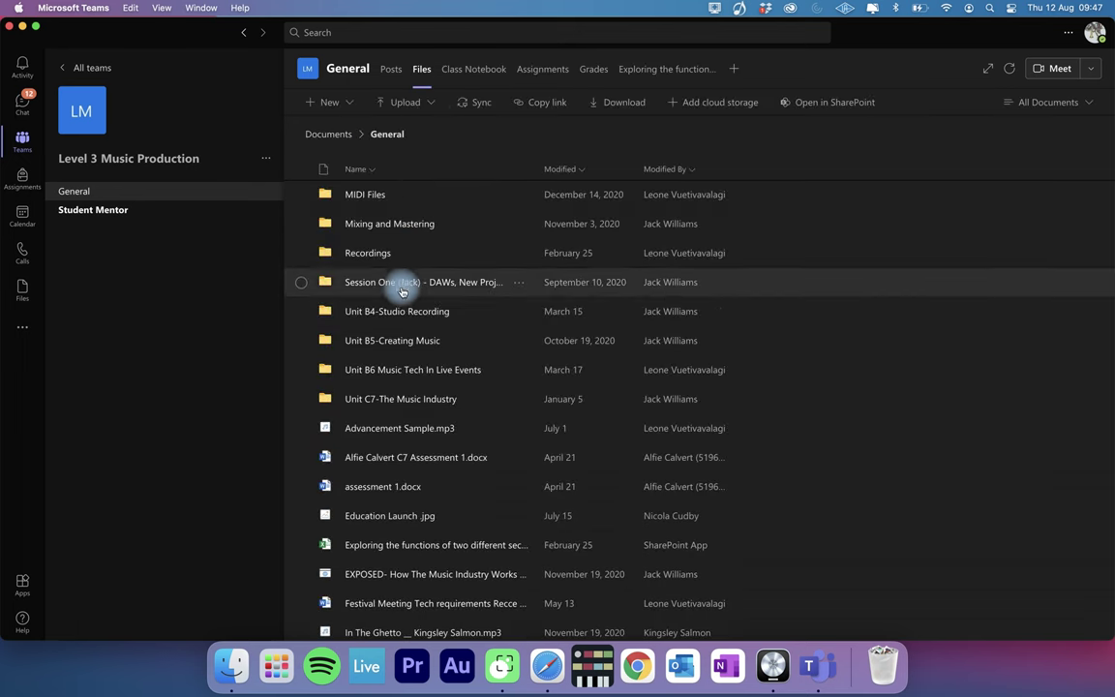
- Scroll through the General channel's files, then return to its Posts
scroll(748, 394, "down", 3)
scroll(748, 394, "down", 9)
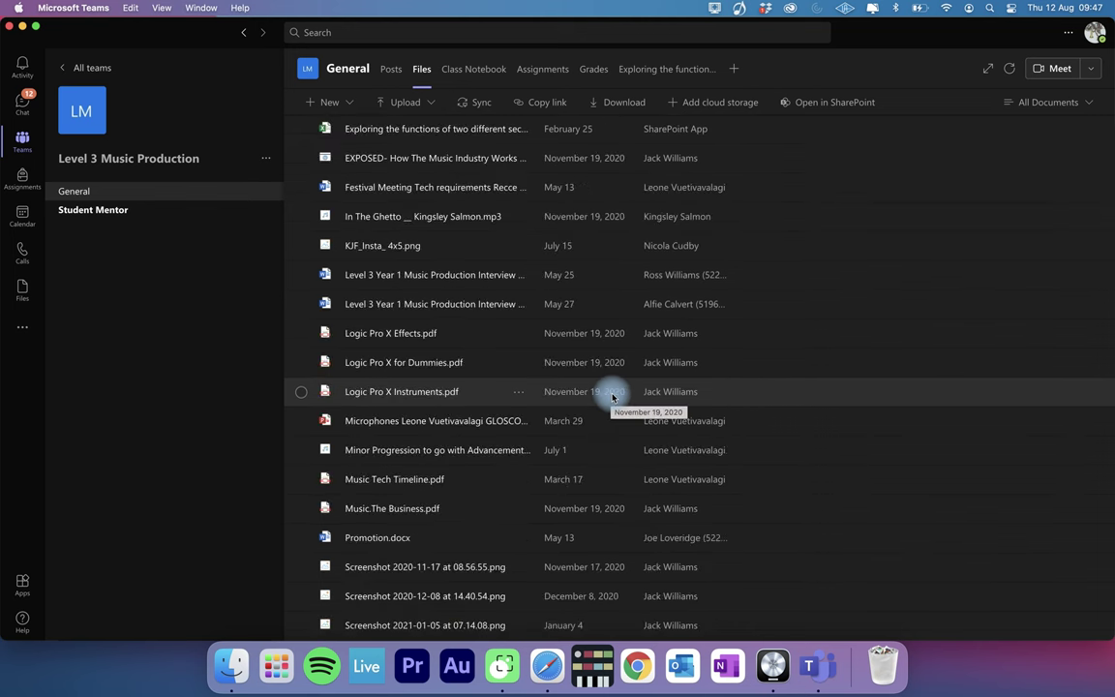
scroll(610, 391, "down", 3)
left_click(391, 69)
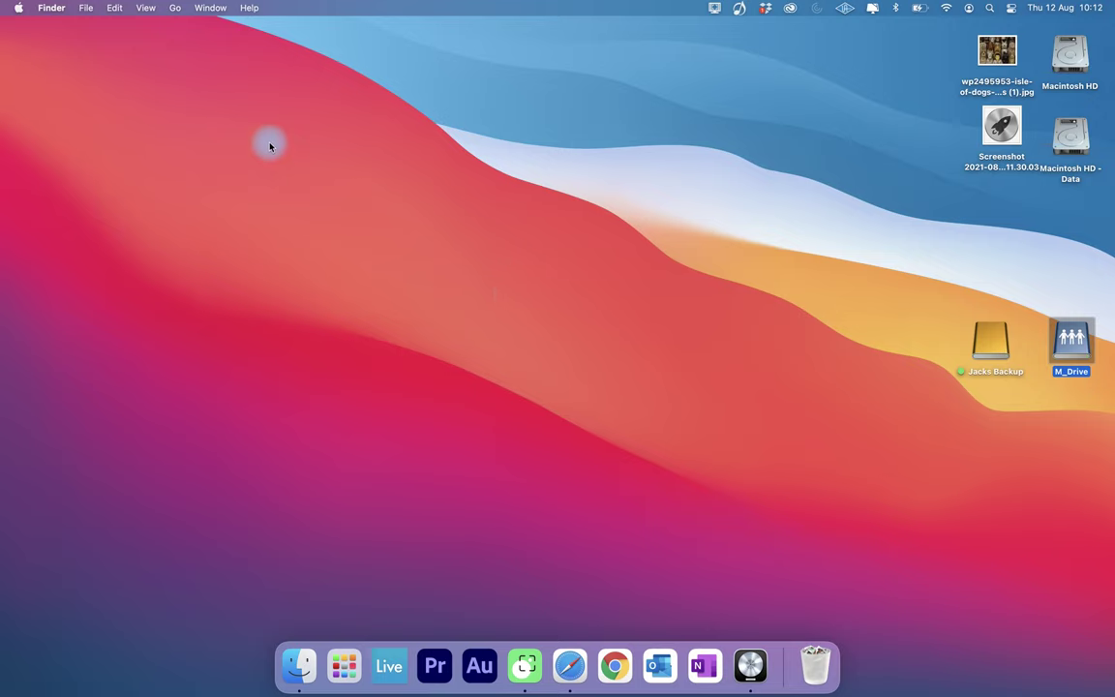
- Deselect the M_Drive desktop icon and bring up Connect to Server with ⌘K
left_click(514, 276)
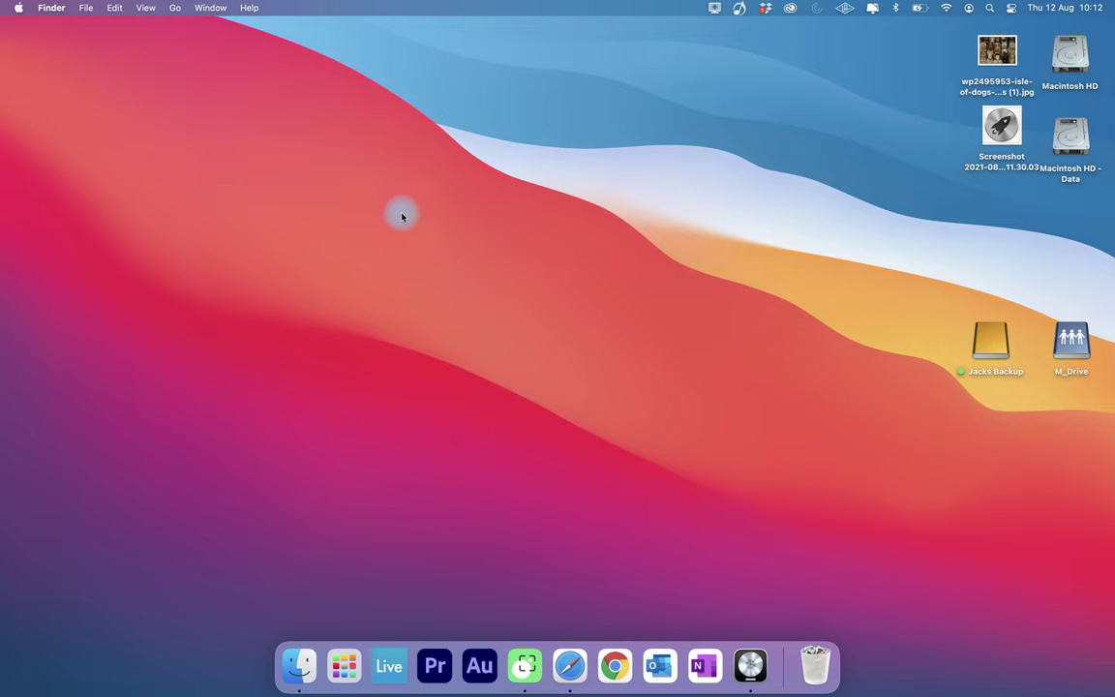
key("super+k")
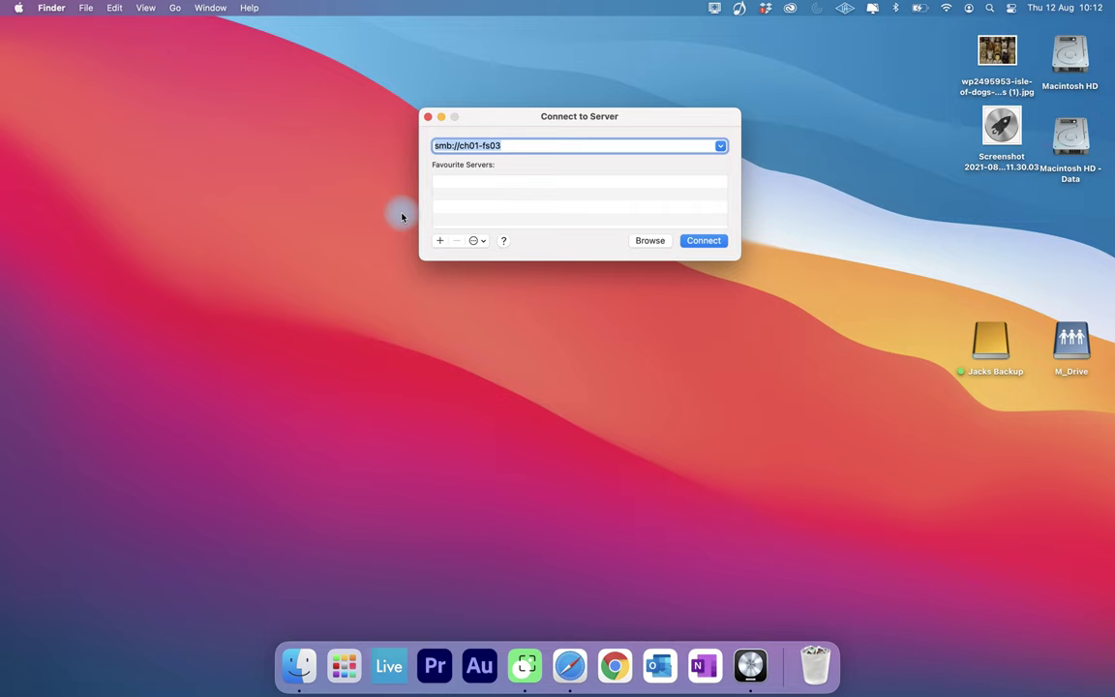
- Connect to smb://ch01-fs03, mount the M_Drive volume, and enlarge its window
left_click(510, 145)
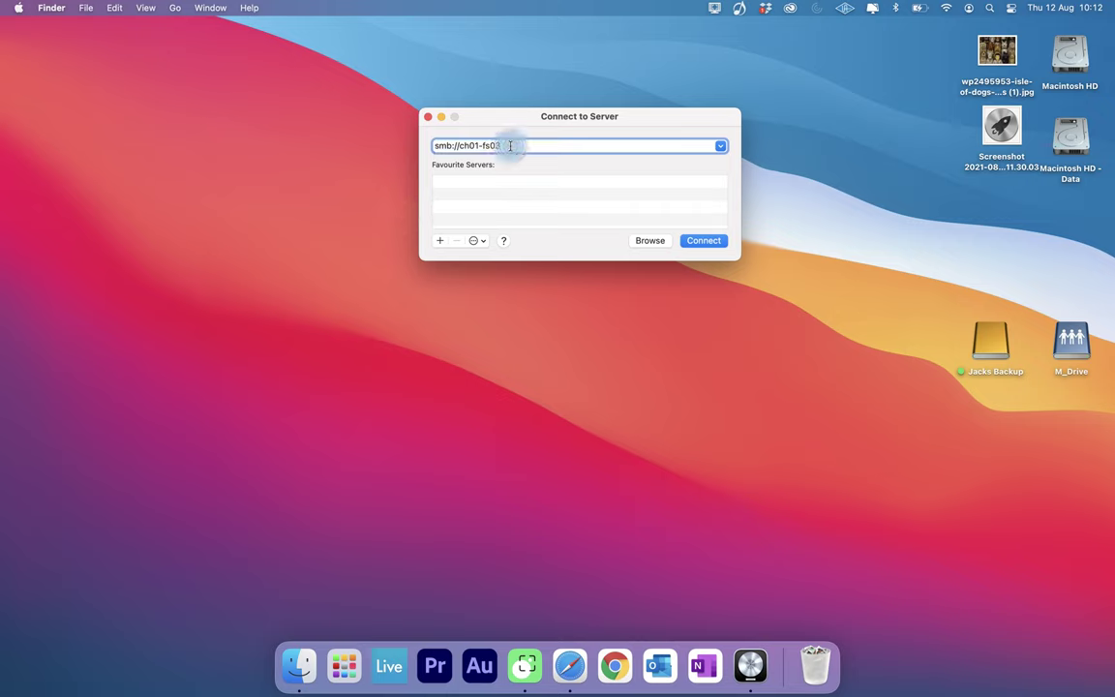
mouse_move(511, 145)
left_mouse_down()
mouse_move(406, 144)
mouse_move(508, 145)
left_mouse_up()
mouse_move(508, 145)
left_mouse_down()
mouse_move(456, 145)
mouse_move(515, 145)
left_mouse_up()
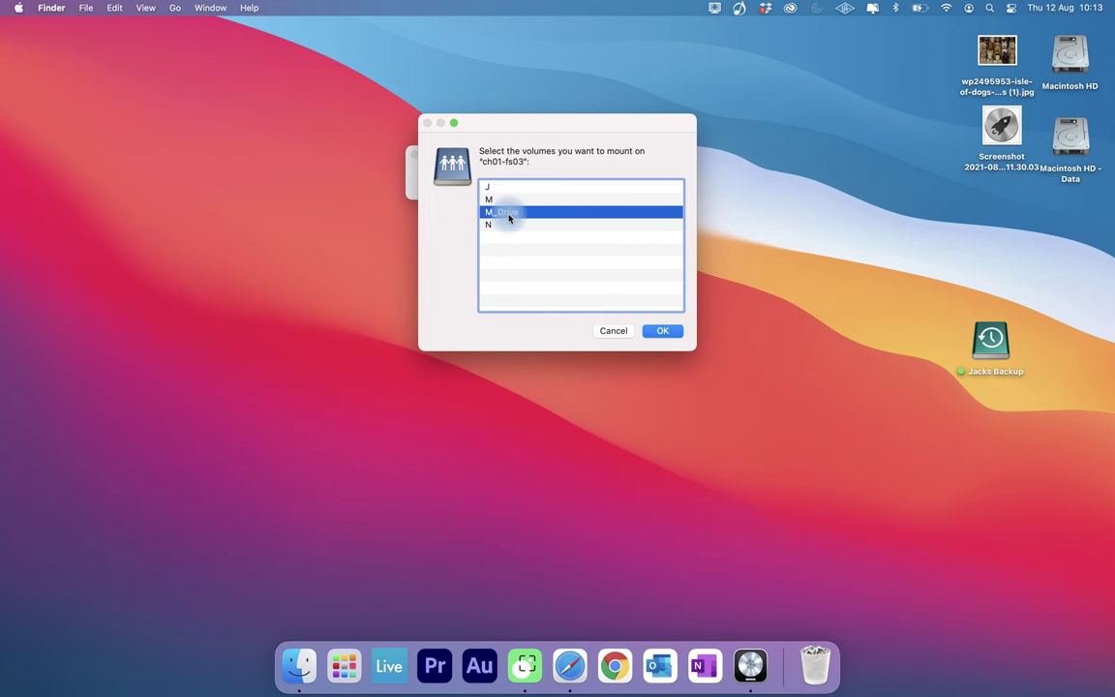
left_click(663, 333)
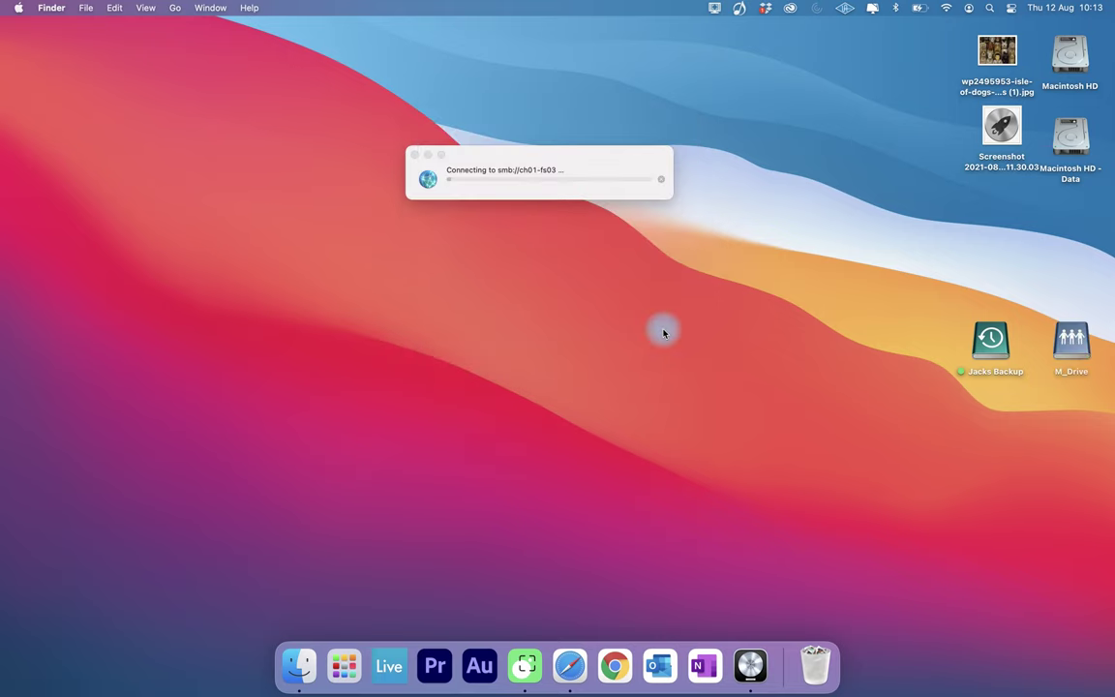
left_click_drag(861, 387, 957, 555)
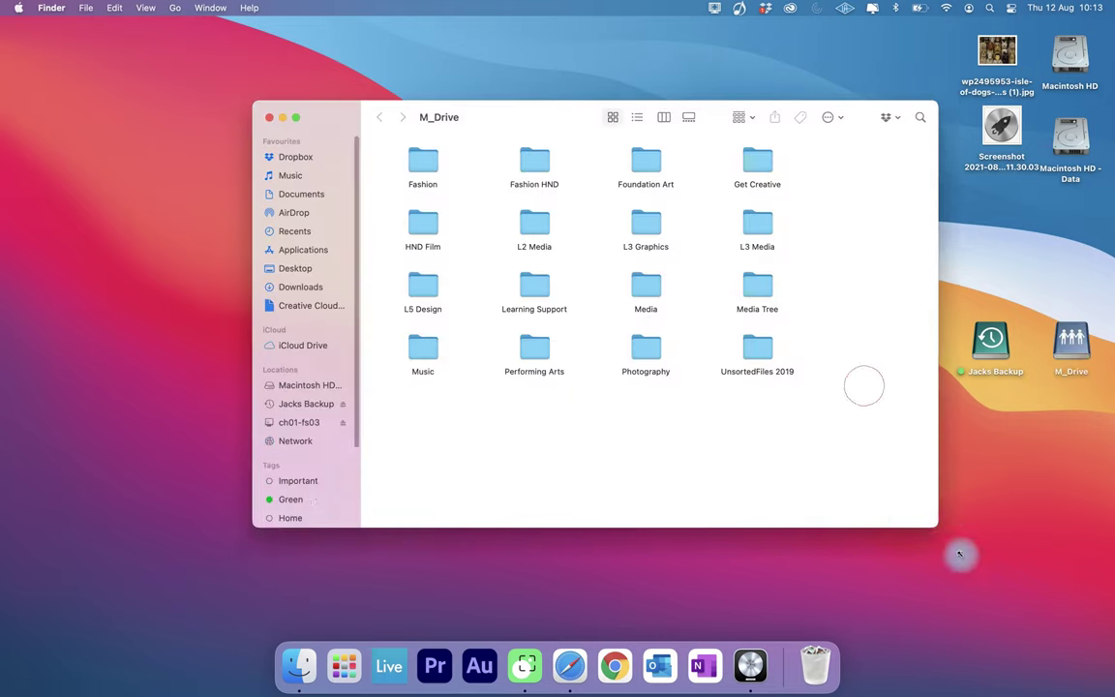
- Move the M_Drive window to the top left and open the Music share
left_click_drag(578, 128, 492, 32)
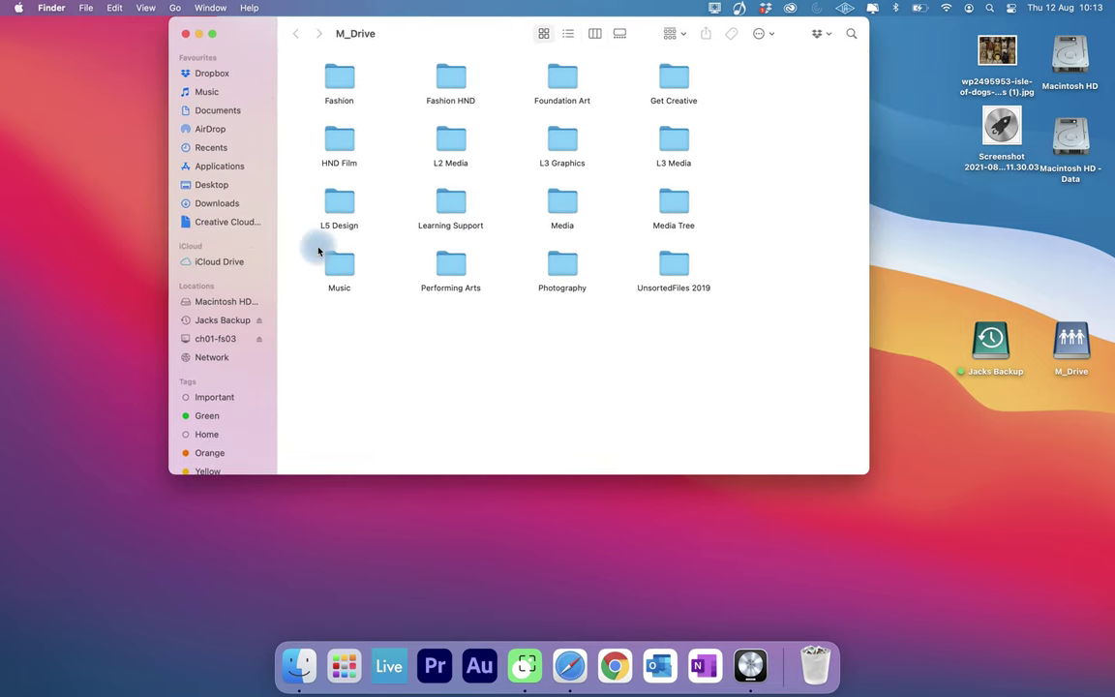
left_click(334, 262)
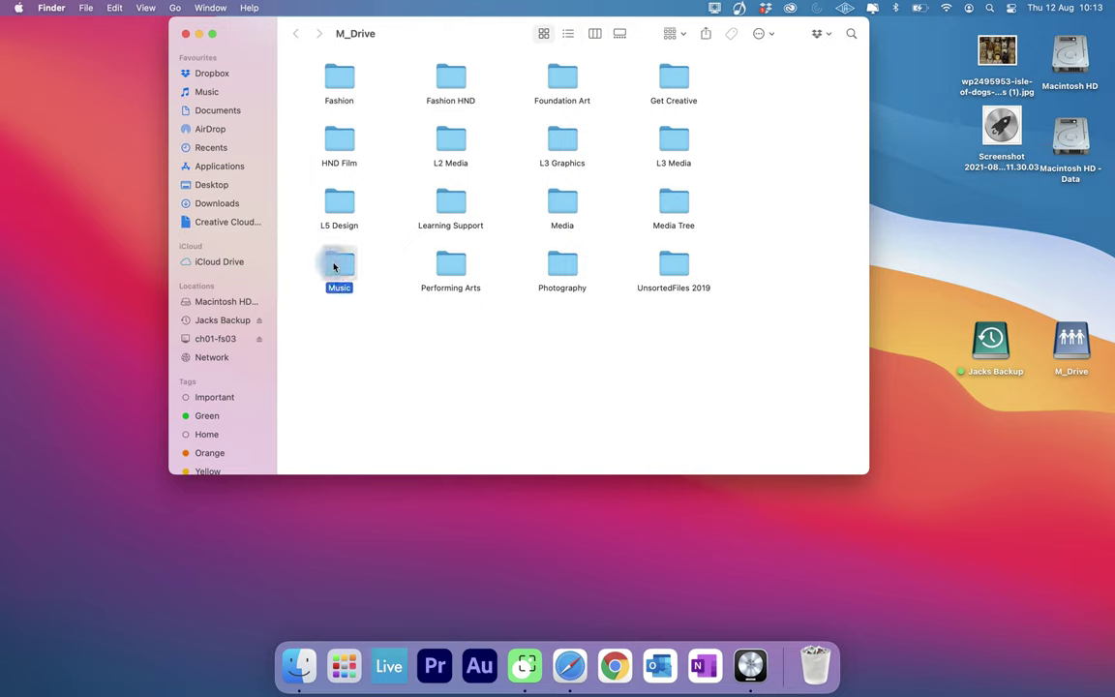
left_click(556, 208)
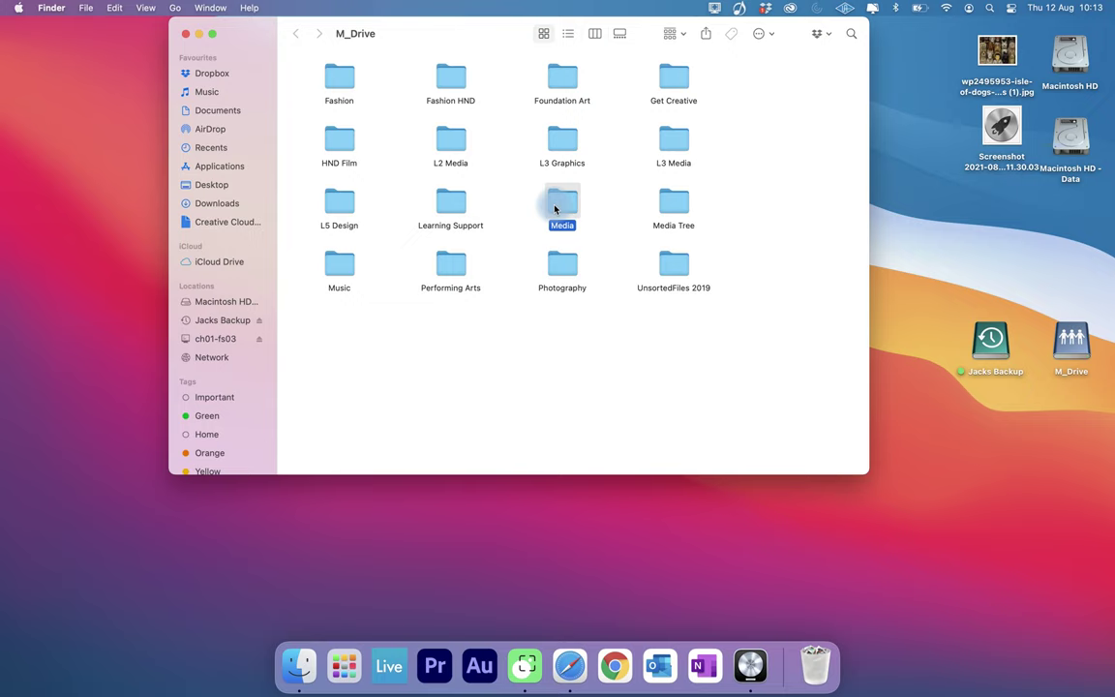
left_click(374, 319)
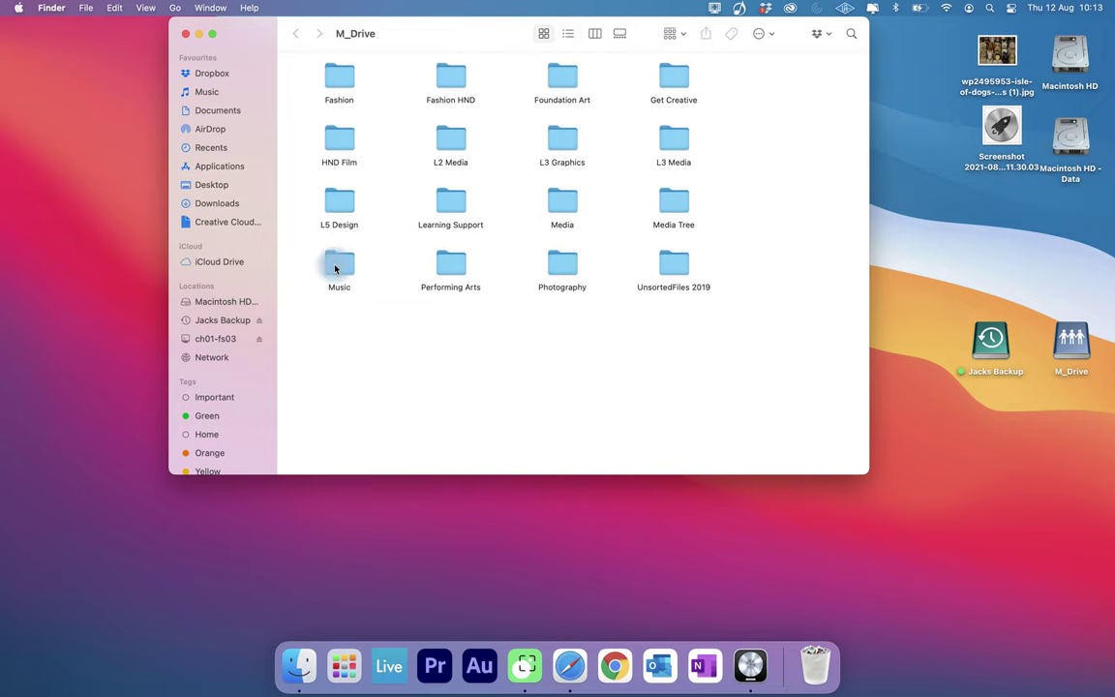
double_click(335, 265)
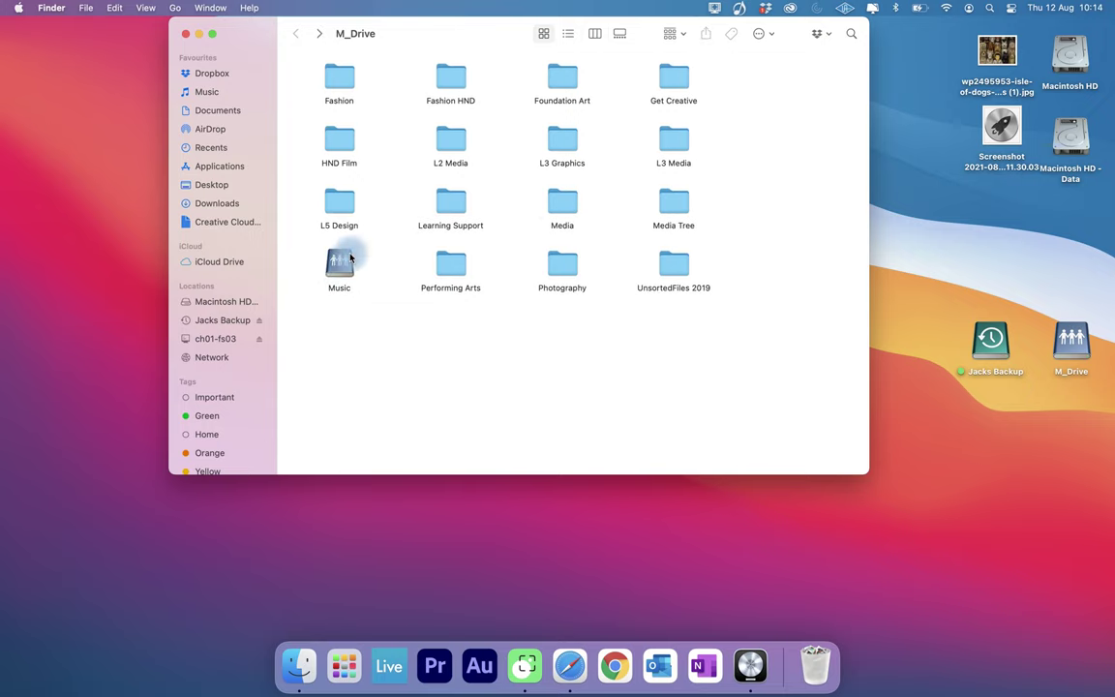
left_click(343, 262)
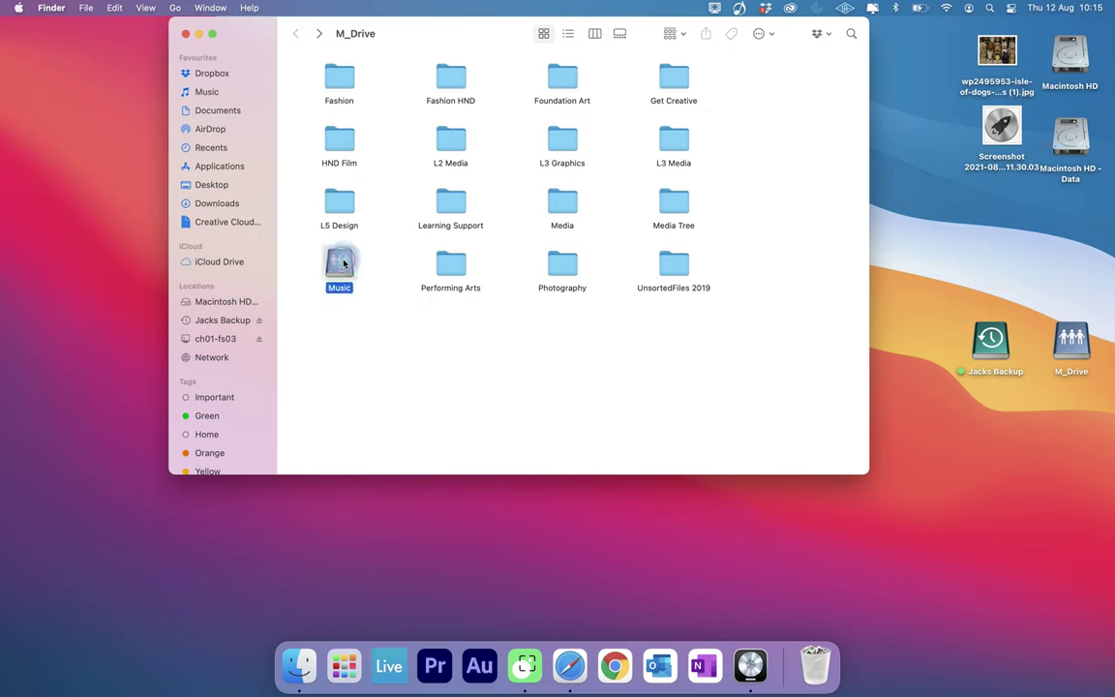
double_click(343, 262)
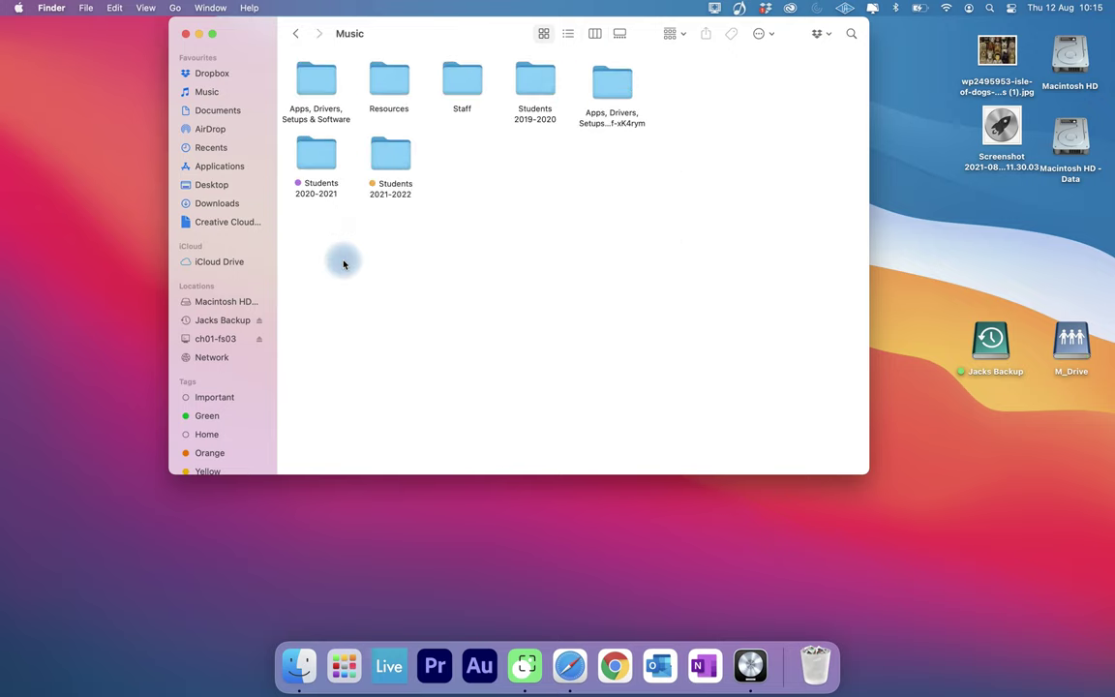
- Open Students 2021-2022, then L2 MUSIC, then the HAND IN FOLDER
double_click(396, 162)
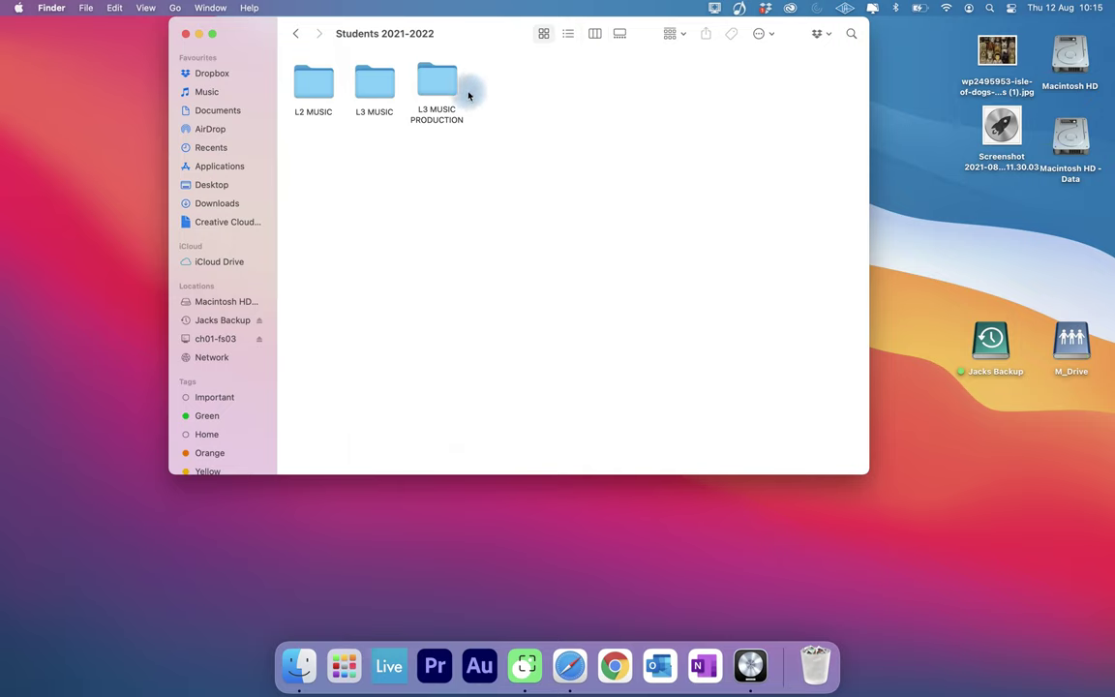
double_click(323, 91)
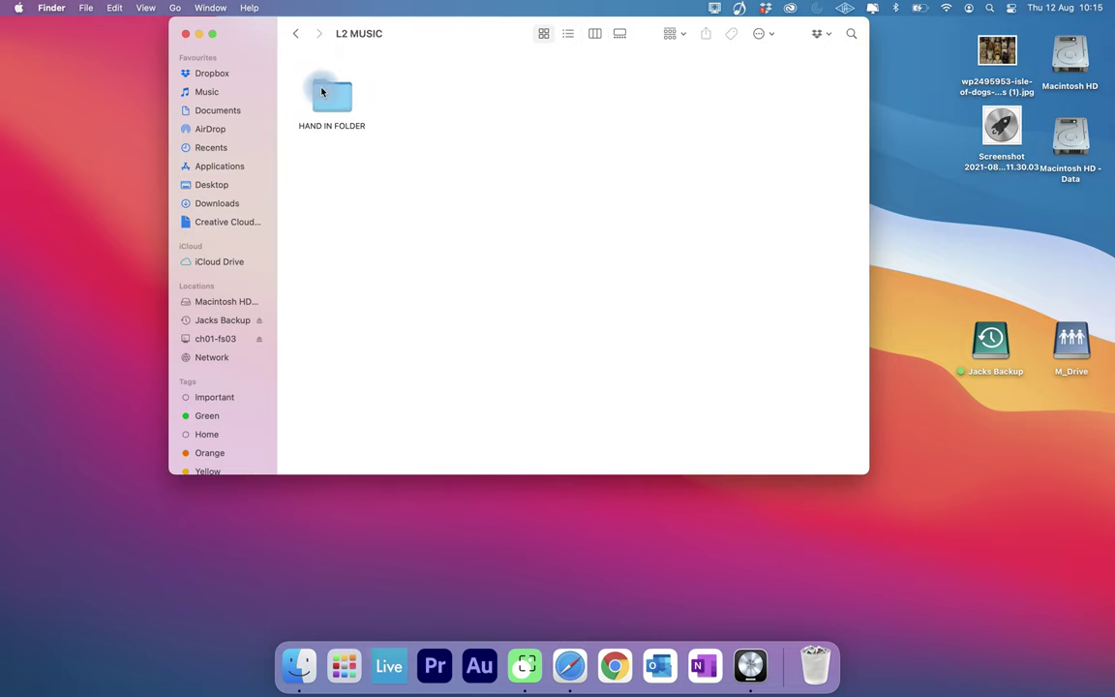
left_click(327, 90)
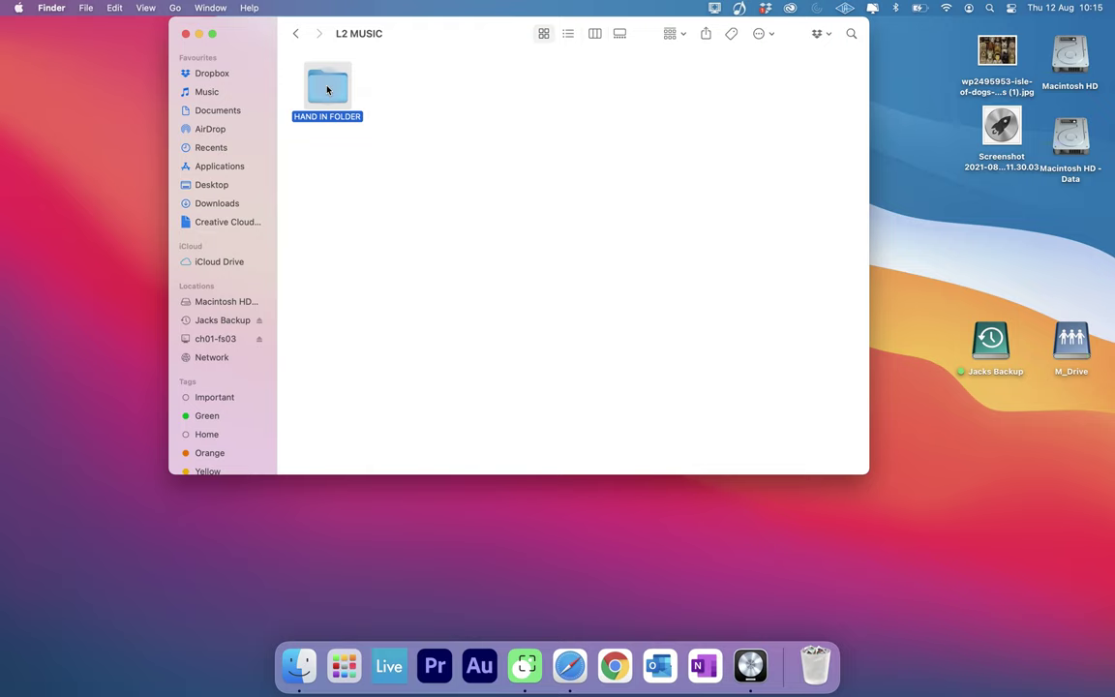
left_click_drag(327, 90, 353, 89)
double_click(332, 95)
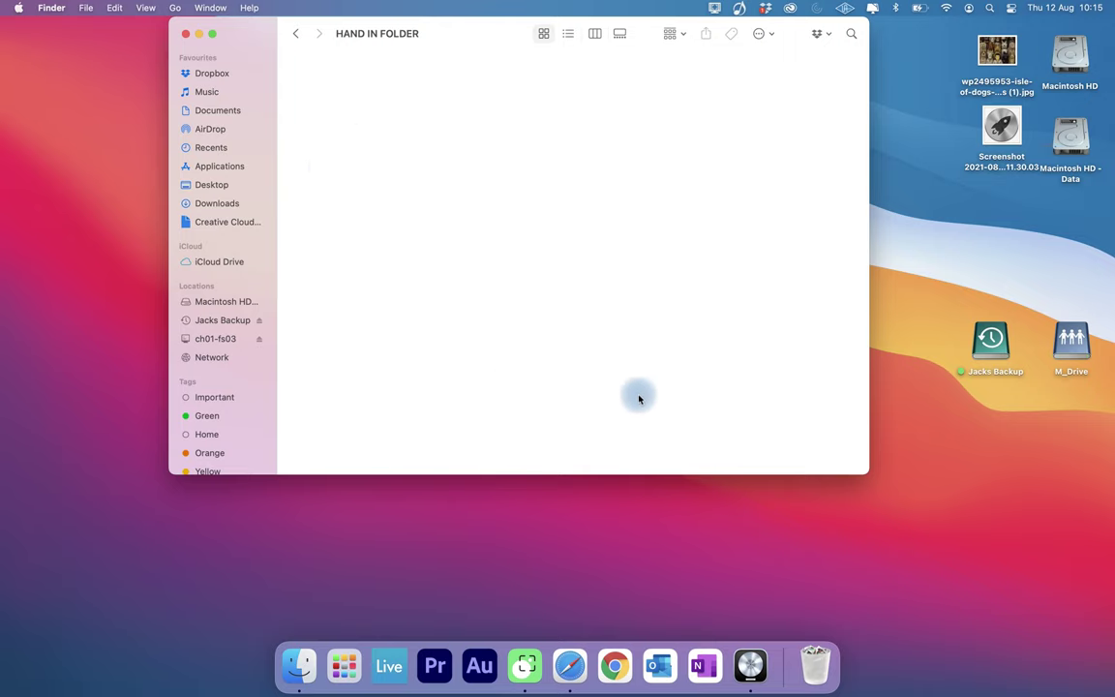